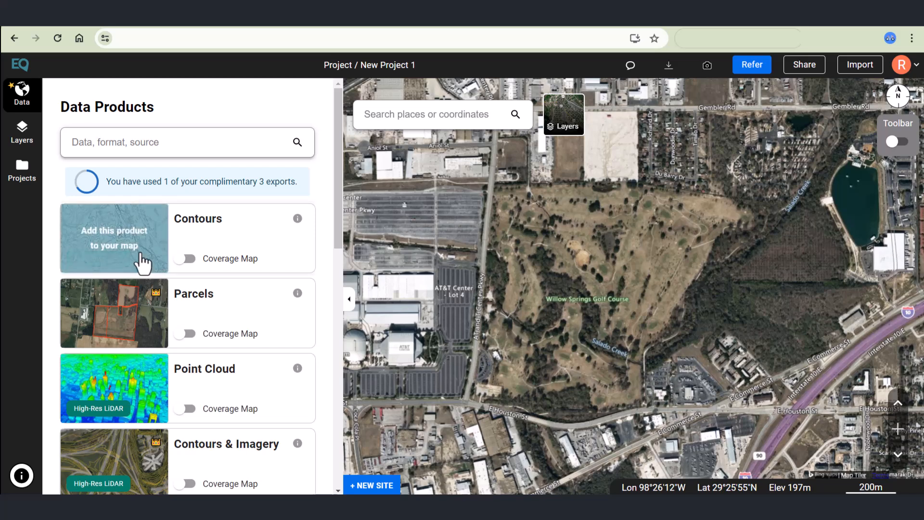
Step: Add a Contours product and create a new site named Site 1 for it
left_click(142, 263)
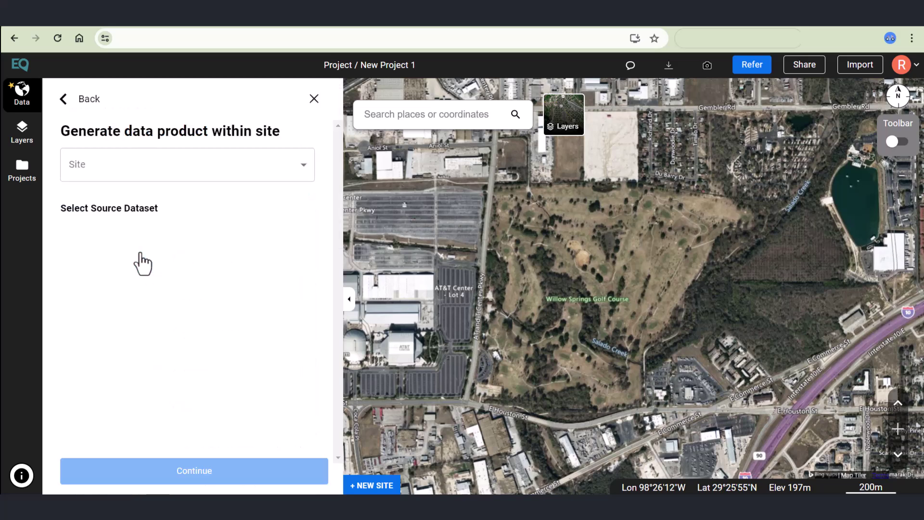
left_click(242, 171)
left_click(144, 205)
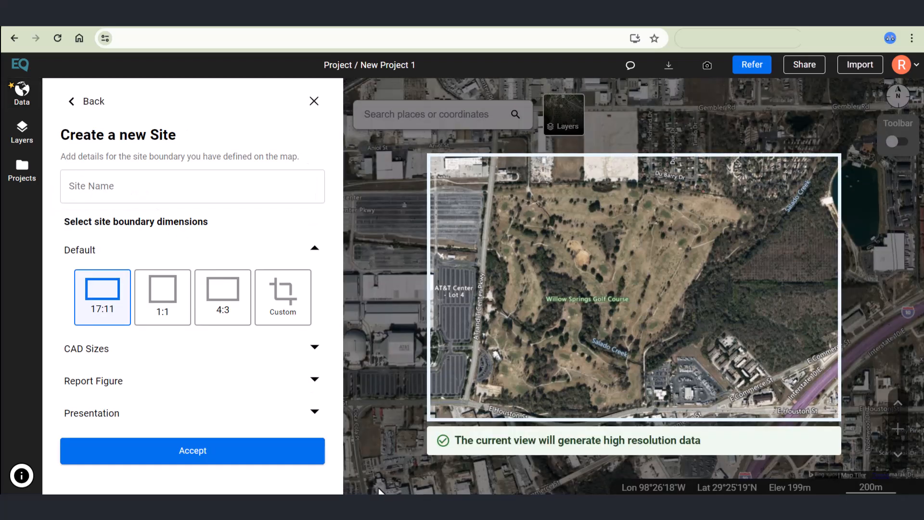
left_click(127, 193)
type("Site 1")
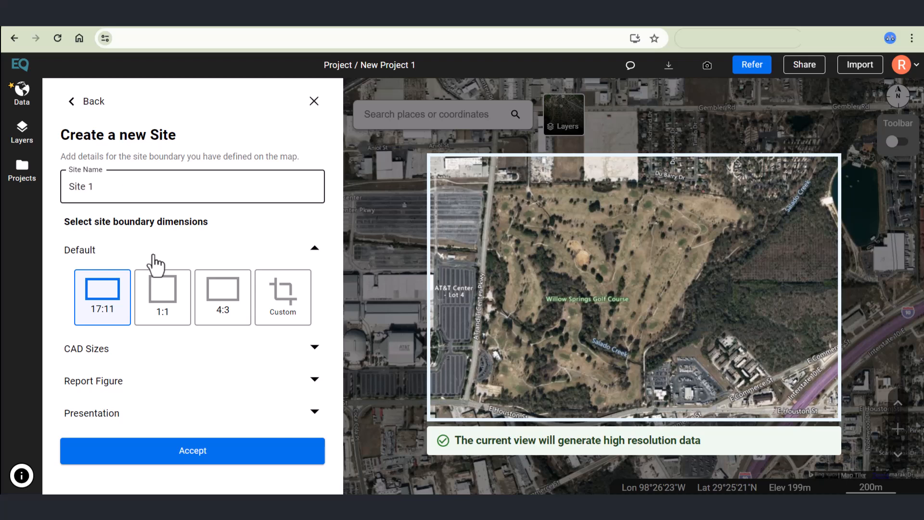
Step: Outline Site 1 with a custom polygon of six vertices around the golf course
left_click(153, 312)
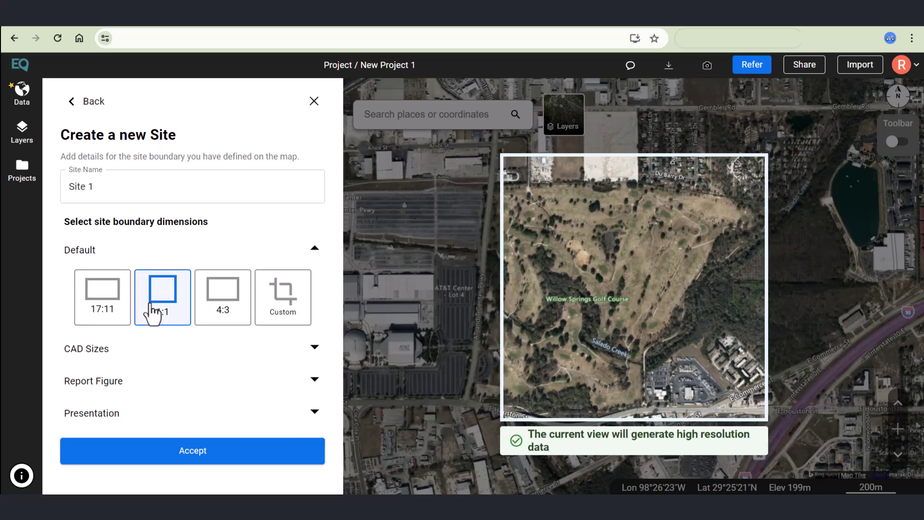
left_click(220, 304)
left_click(285, 300)
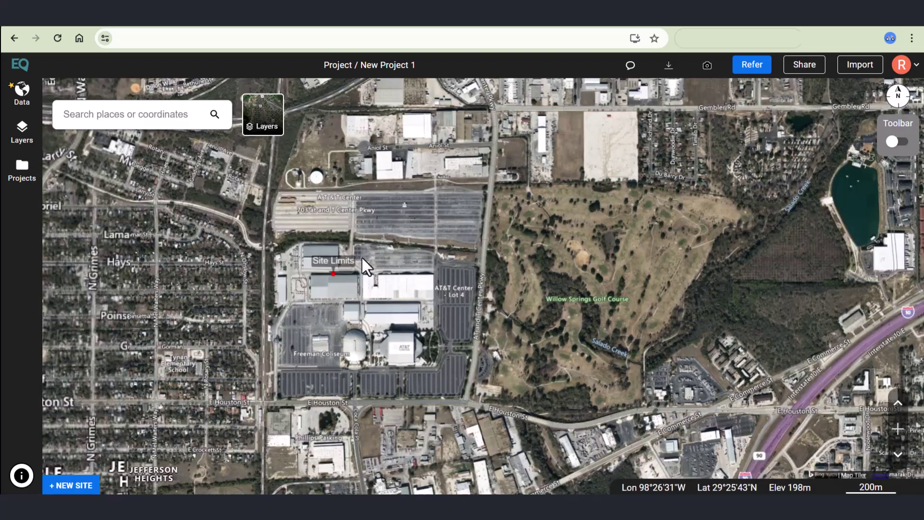
left_click(461, 402)
left_click(559, 426)
left_click(646, 408)
left_click(648, 351)
left_click(746, 203)
left_click(491, 186)
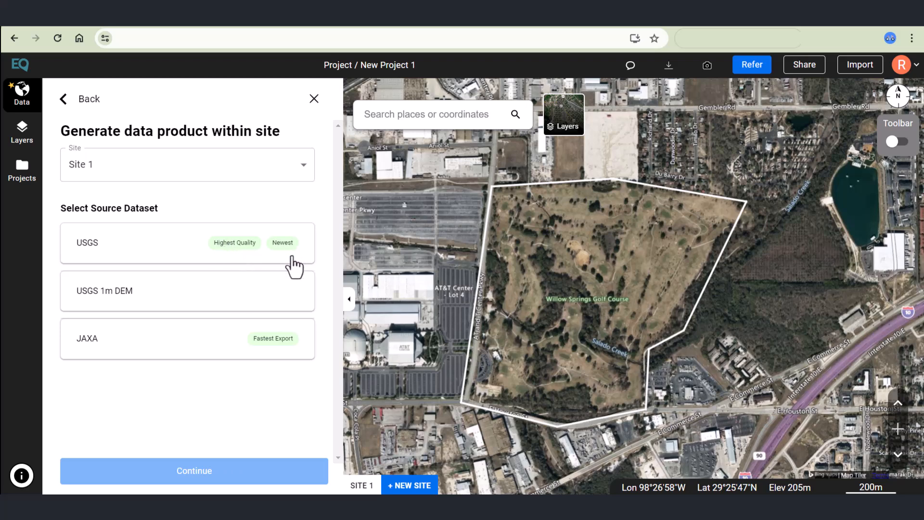
Step: Choose the USGS lidar dataset over JAXA as the contour source and continue to settings
left_click(187, 253)
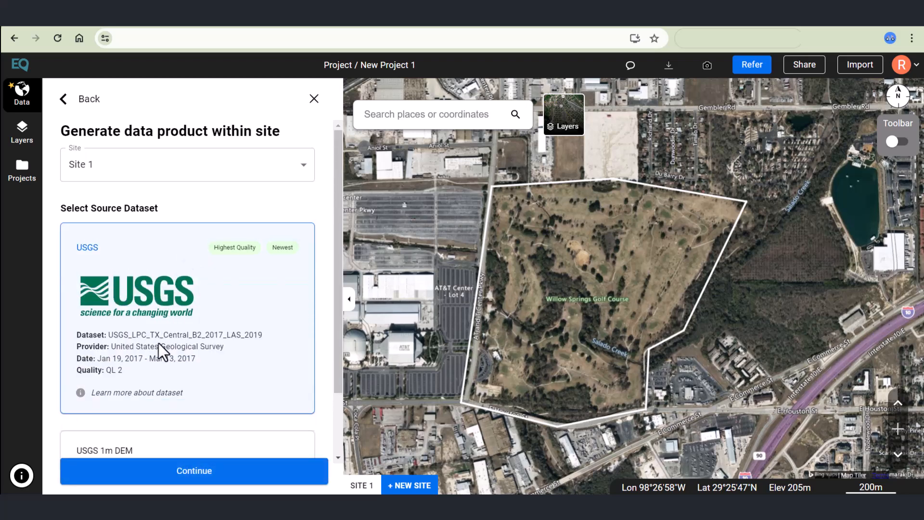
scroll(115, 378, "down", 2)
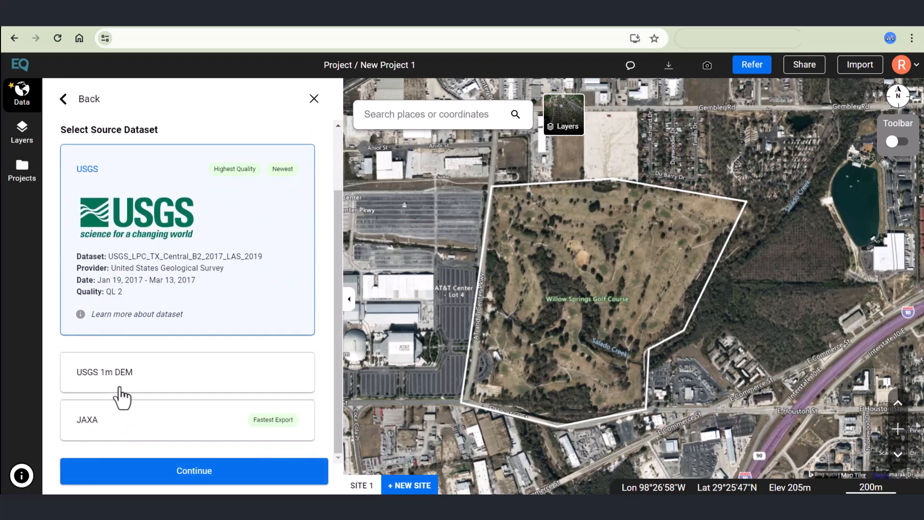
left_click(113, 415)
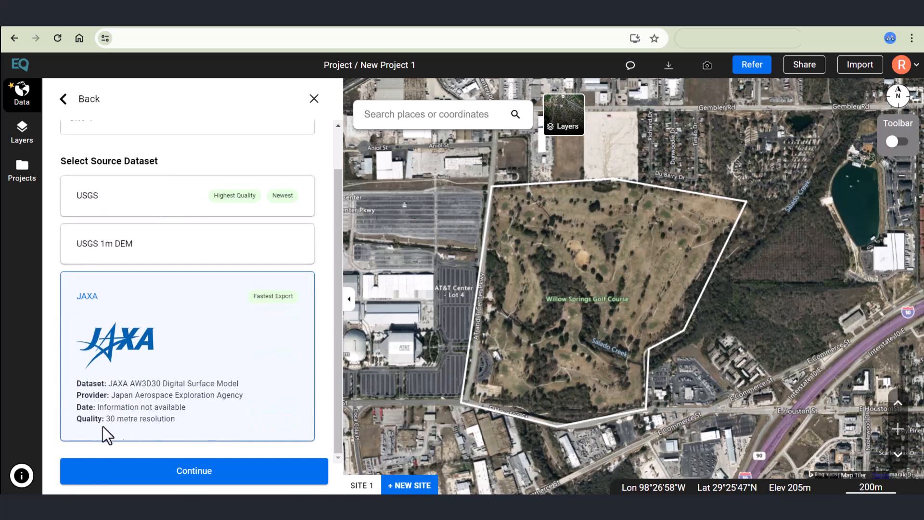
left_click(180, 206)
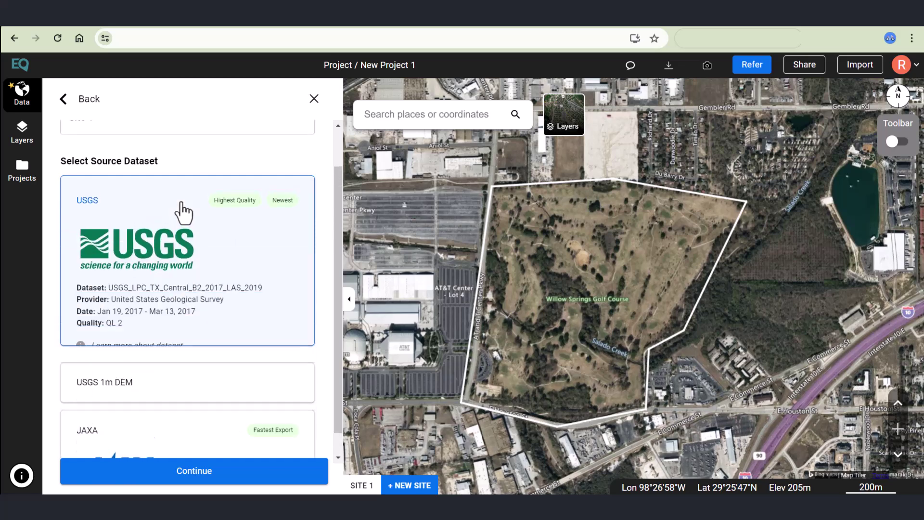
left_click(173, 476)
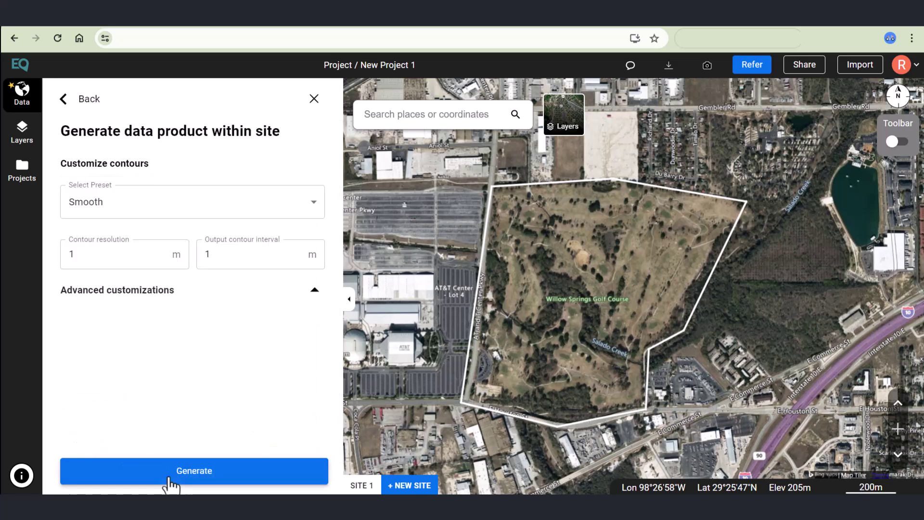
Step: Generate Smooth-preset contours at 2 m resolution, adding a Contours 2m layer over Site 1
left_click(153, 202)
left_click(130, 258)
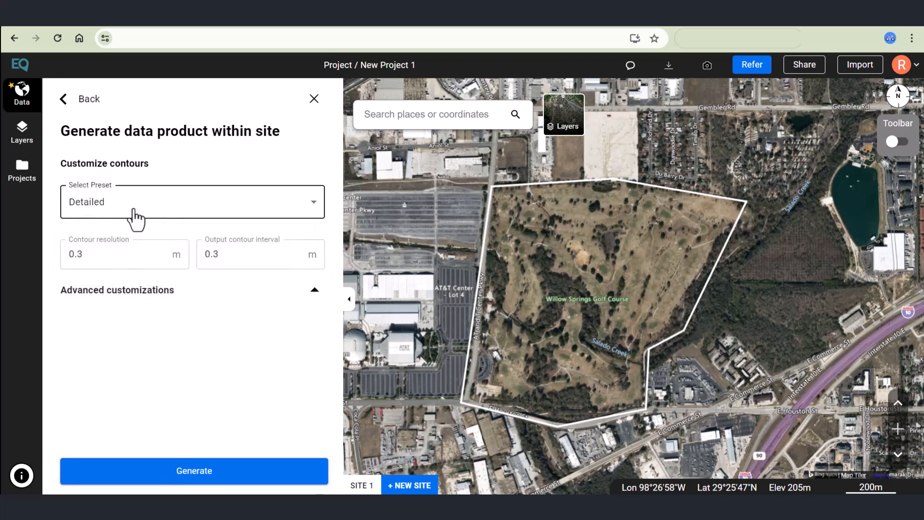
left_click(129, 212)
left_click(119, 237)
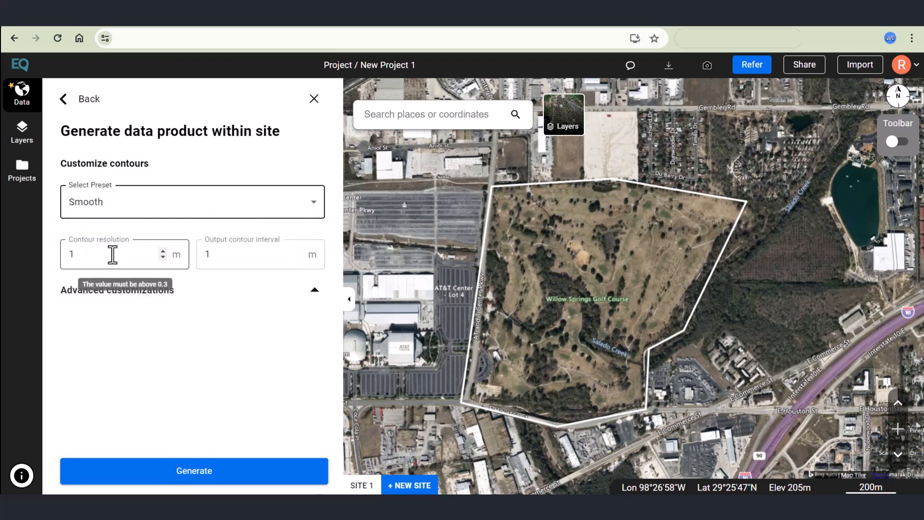
left_click_drag(113, 254, 34, 262)
type("2")
key("Tab")
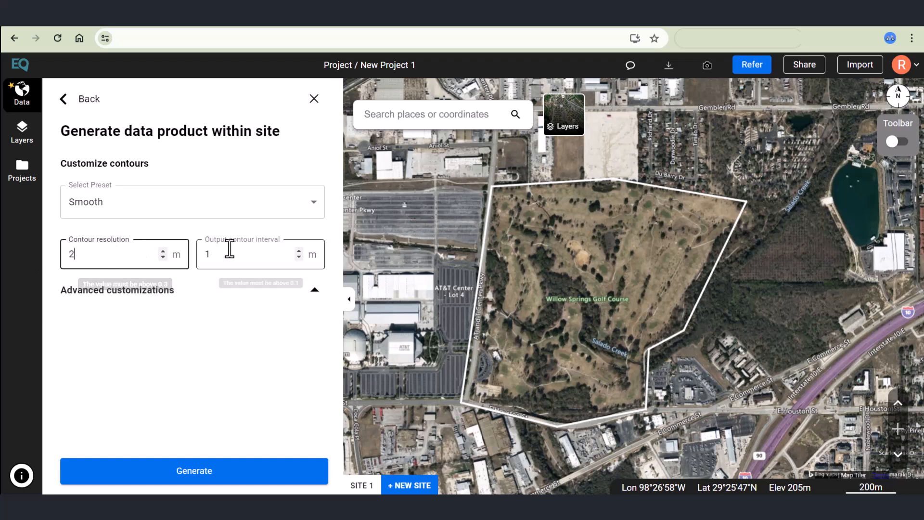
type("2")
left_click(192, 482)
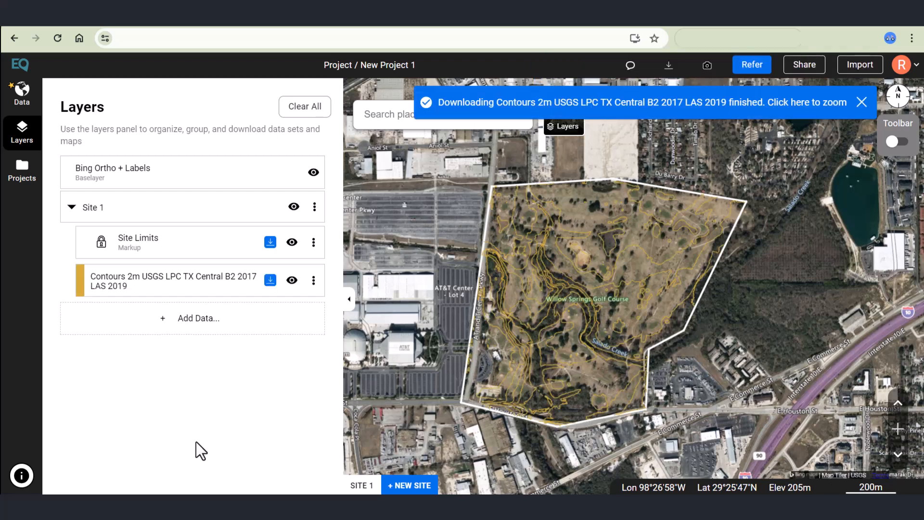
Step: Set the contours layer download format to SHP after comparing DXF and SVG
left_click(270, 281)
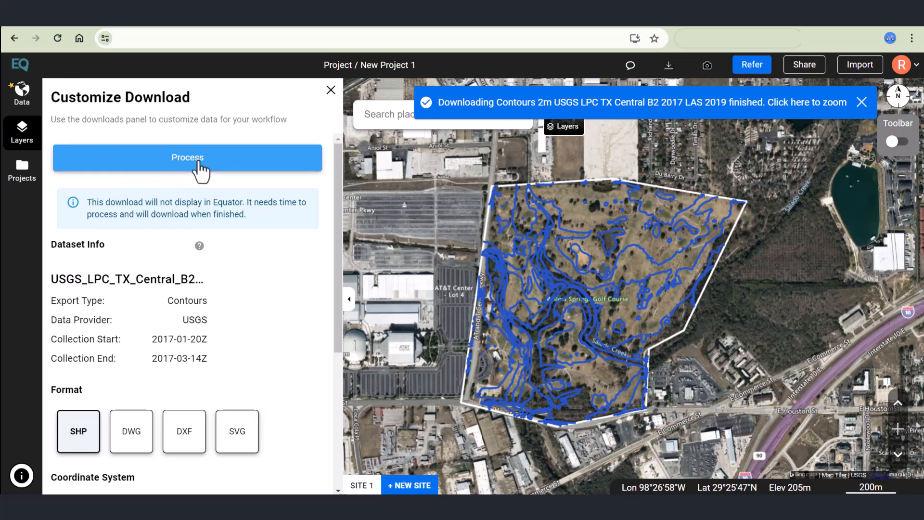
scroll(229, 253, "down", 1)
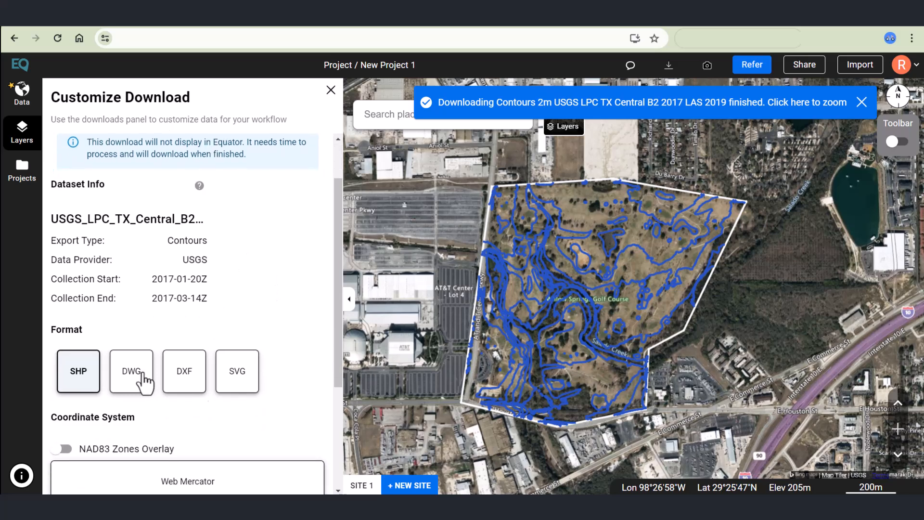
left_click(189, 382)
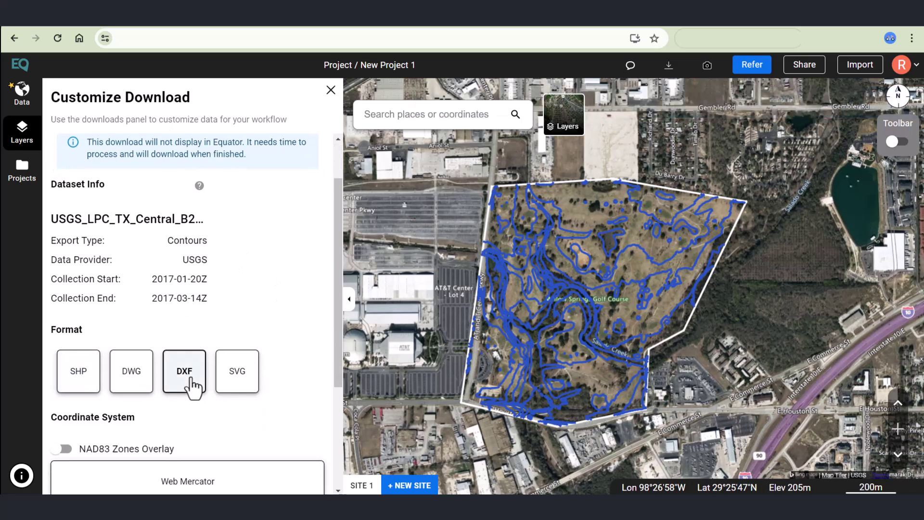
left_click(239, 371)
left_click(79, 382)
scroll(101, 393, "down", 2)
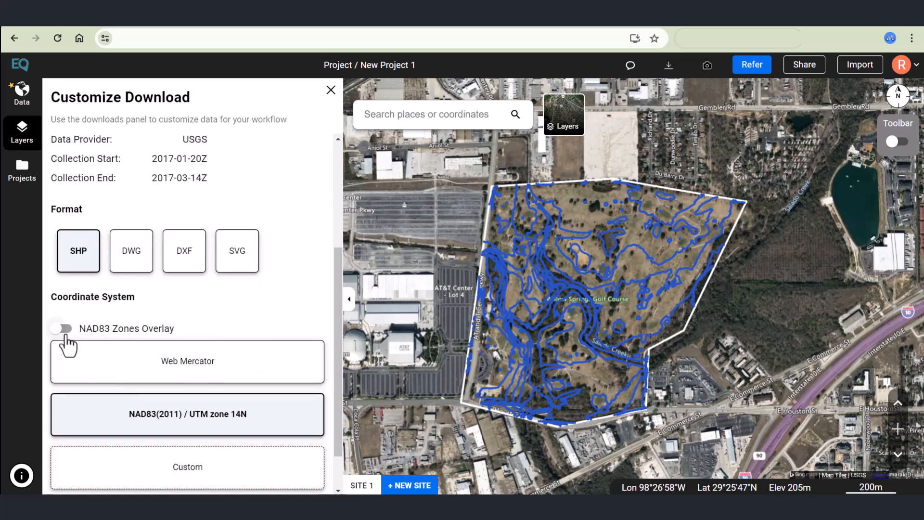
scroll(112, 420, "down", 1)
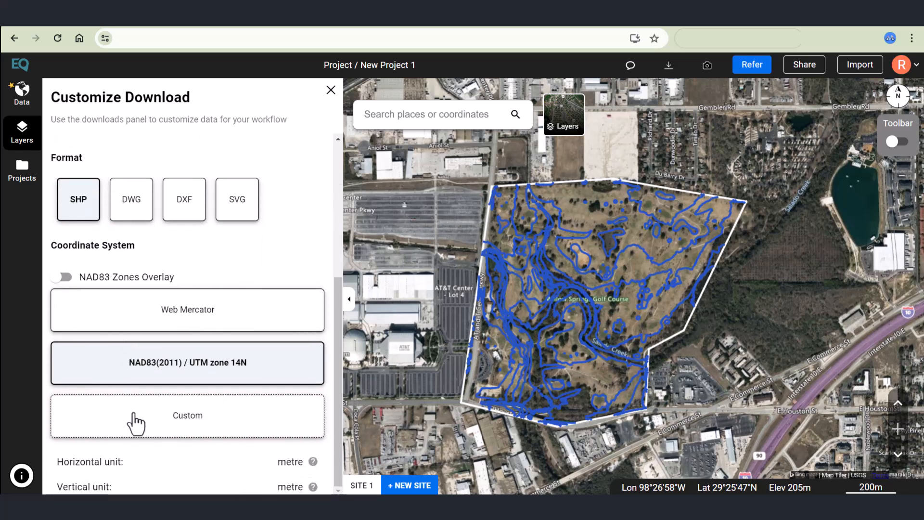
Step: Export the shapefile in custom NAD83(2011) / UTM zone 14N coordinates and process the download
left_click(141, 423)
scroll(148, 424, "down", 1)
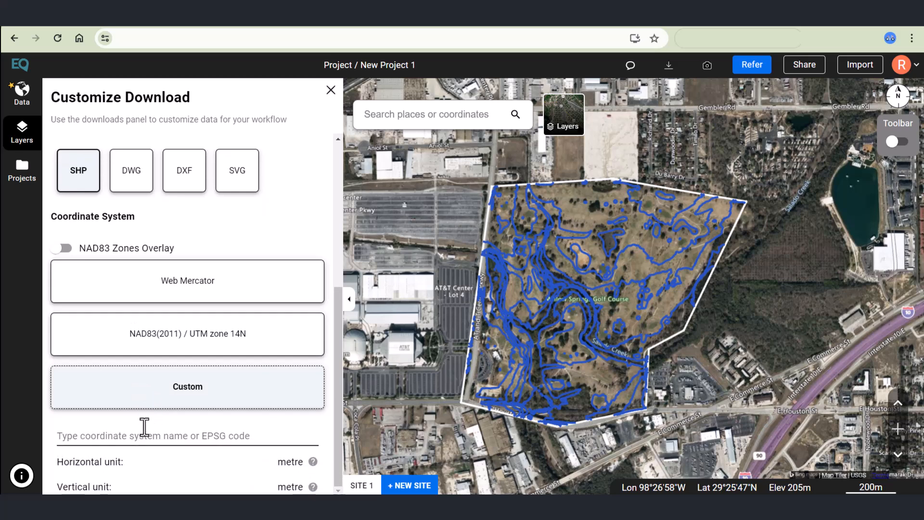
left_click(139, 437)
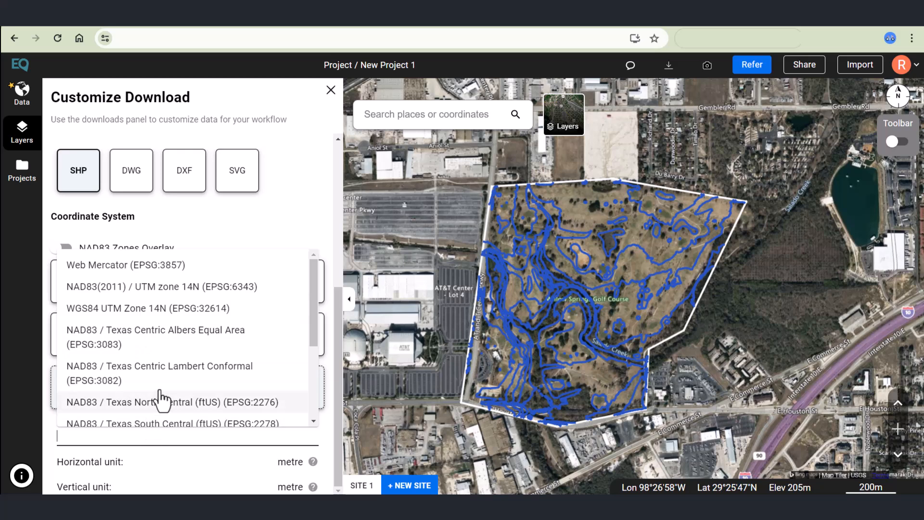
left_click(221, 234)
left_click(215, 352)
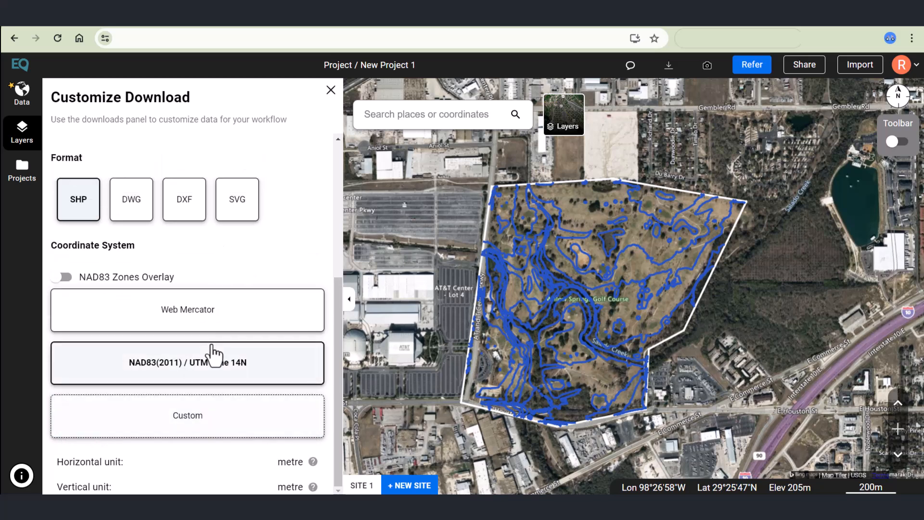
scroll(253, 303, "up", 5)
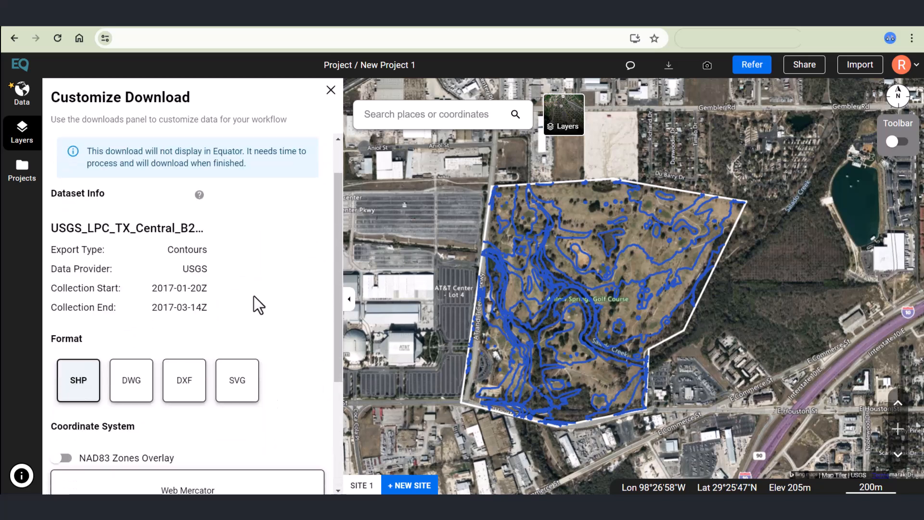
scroll(250, 296, "up", 2)
left_click(221, 173)
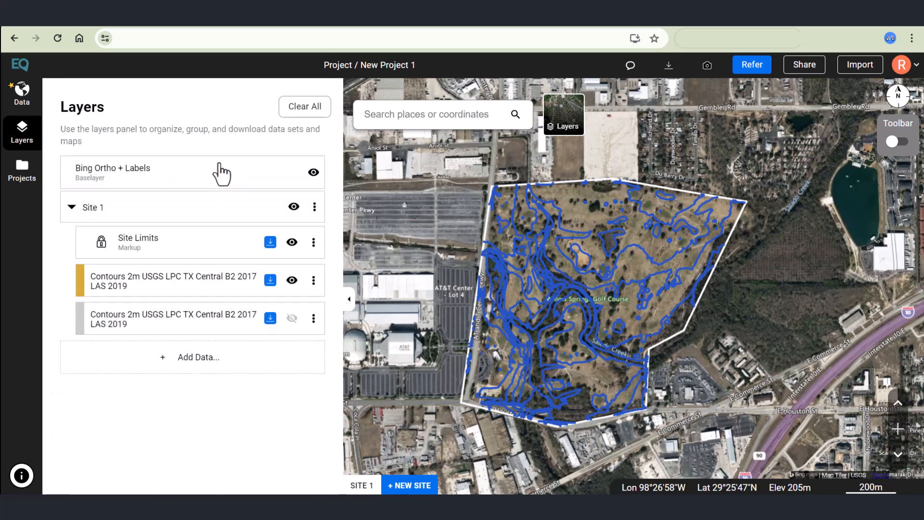
Step: Generate a USGS point cloud layer for Site 1 and hide the contours layer from the map
left_click(27, 106)
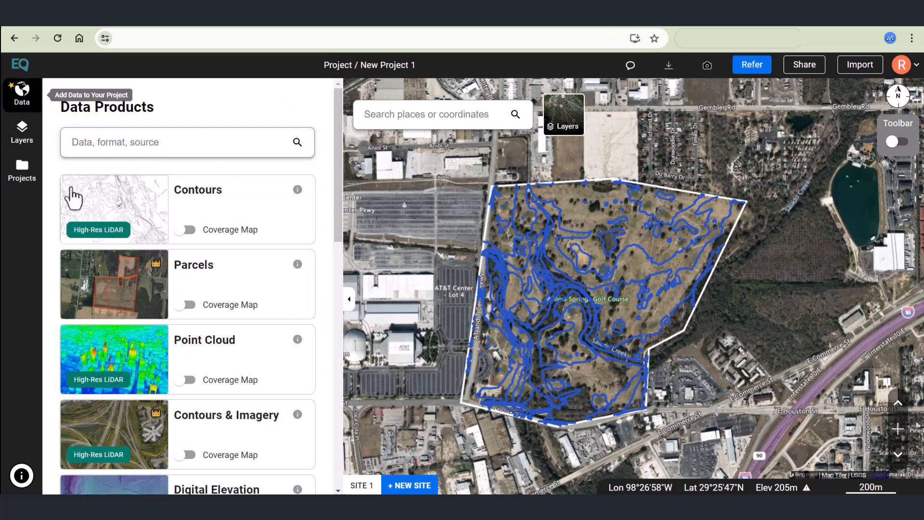
left_click(232, 354)
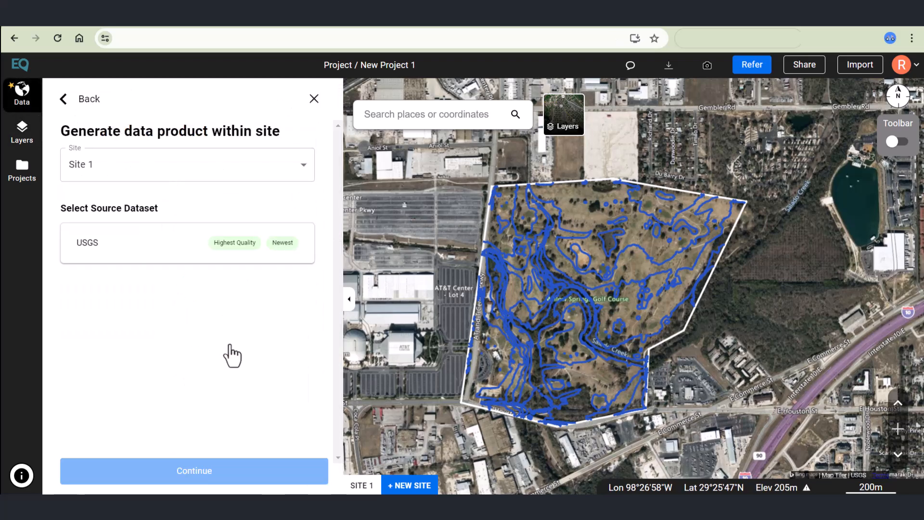
left_click(190, 256)
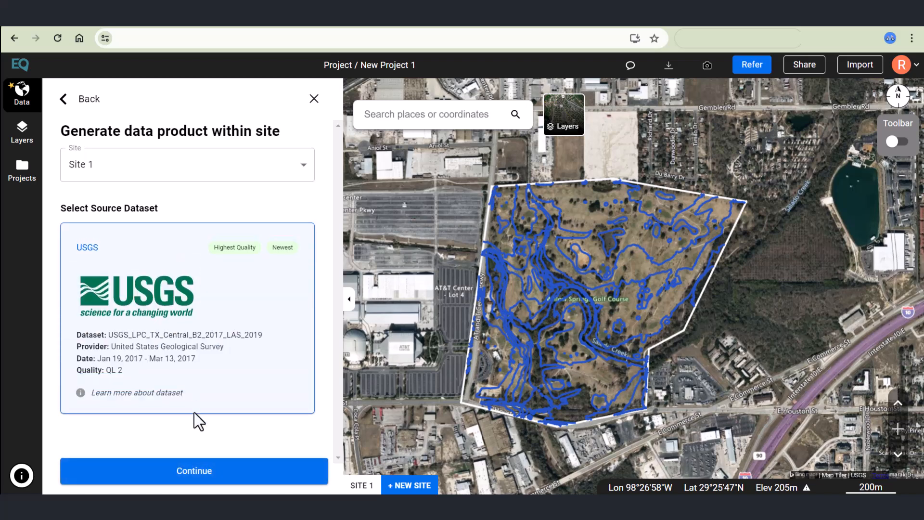
left_click(209, 472)
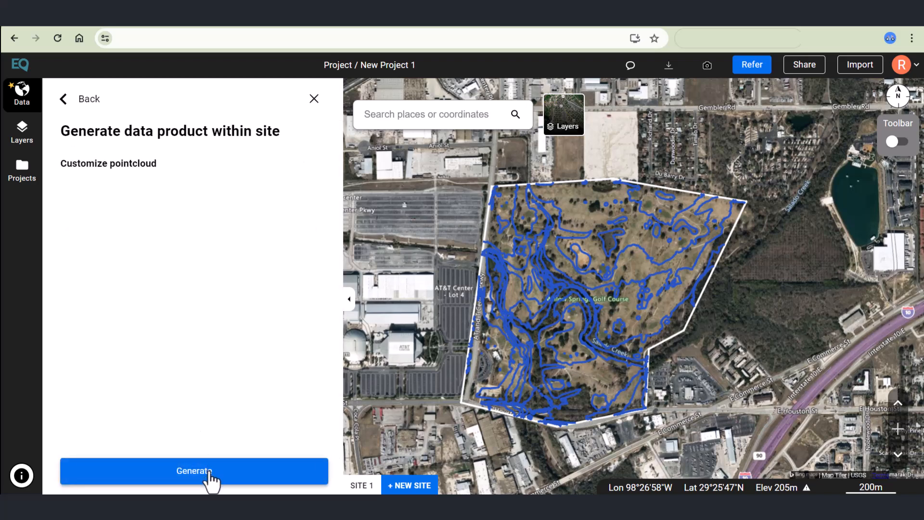
left_click(209, 473)
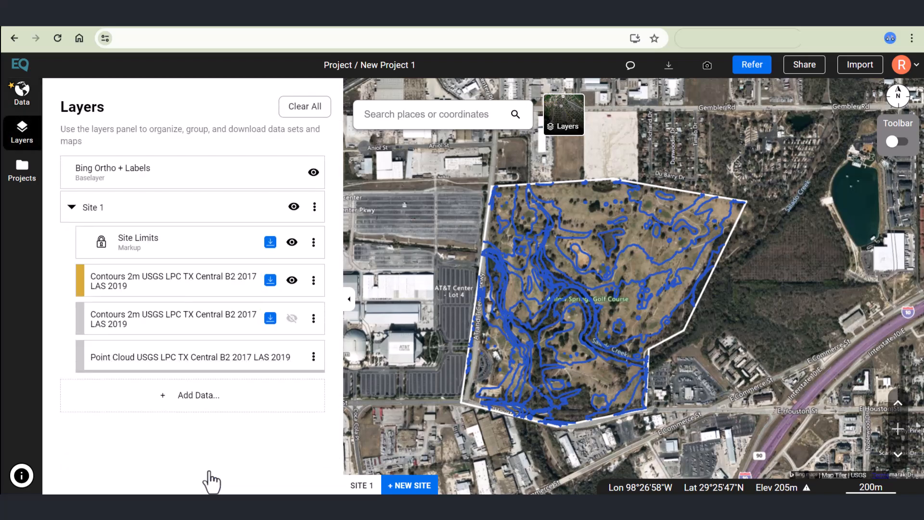
left_click(292, 281)
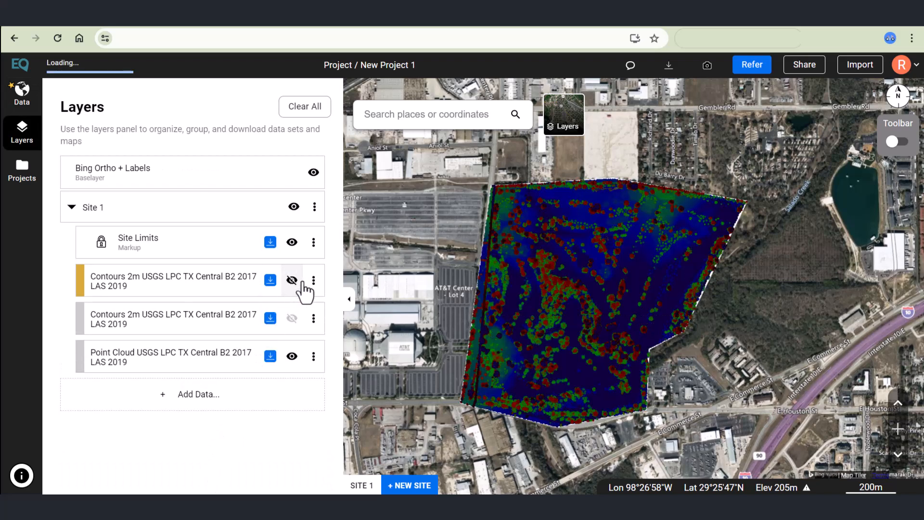
scroll(554, 336, "up", 2)
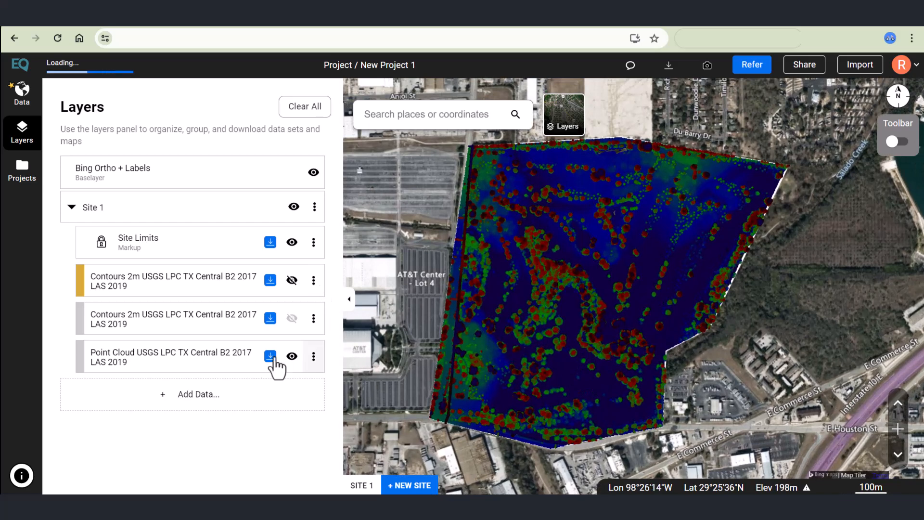
Step: Show all points and colour the point cloud with the Green Yellow Red height gradient
left_click(220, 365)
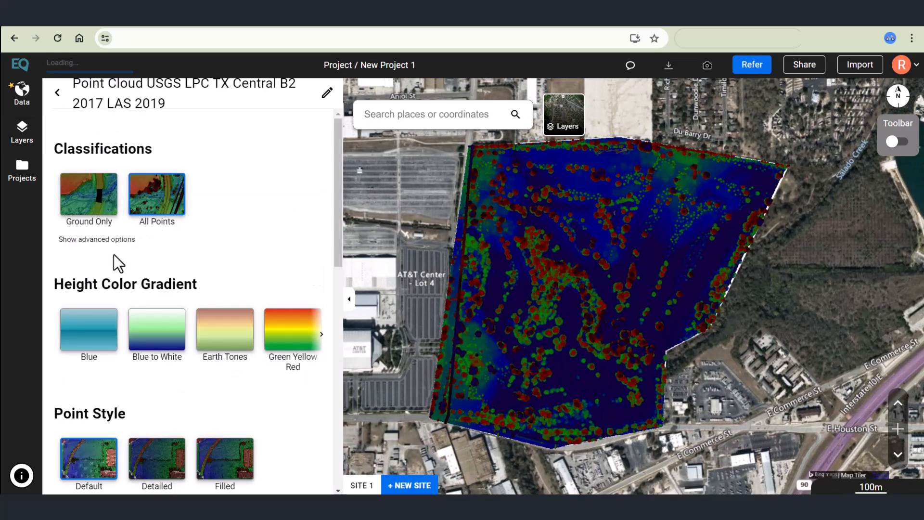
left_click(102, 224)
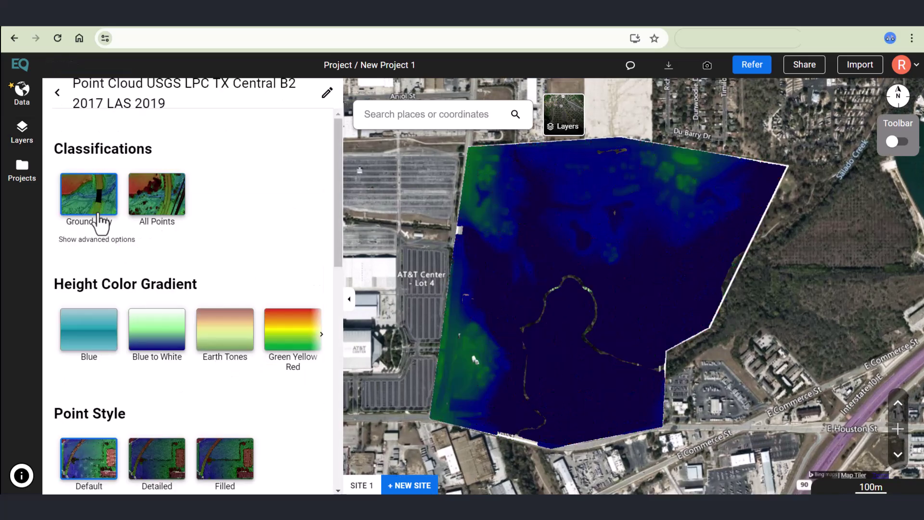
left_click(145, 208)
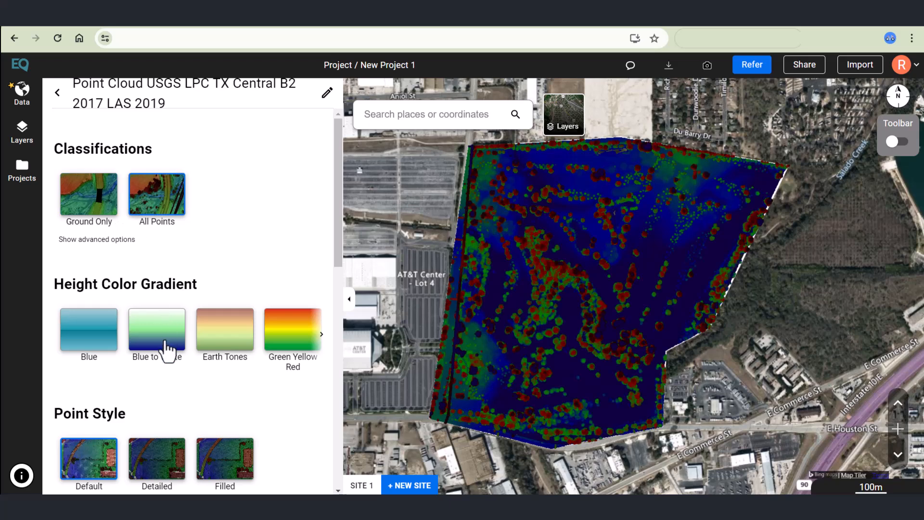
left_click(166, 348)
left_click(219, 347)
left_click(295, 346)
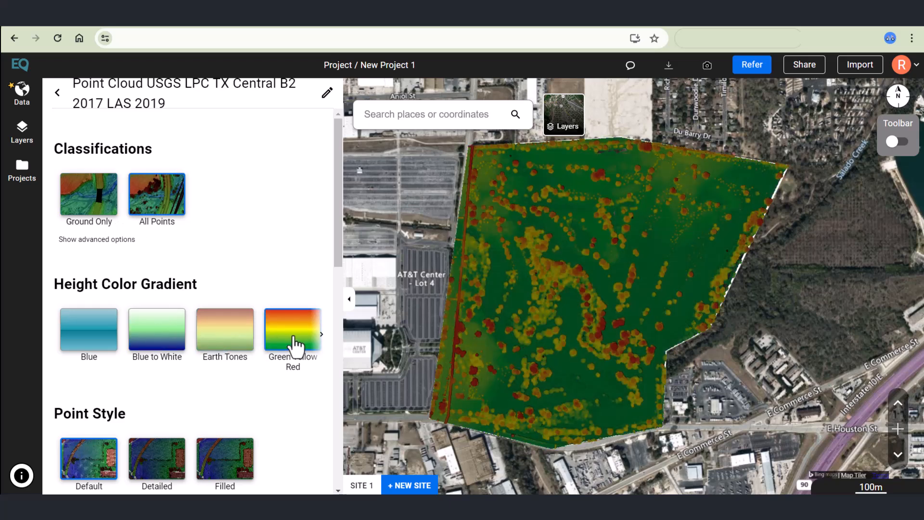
left_click(321, 338)
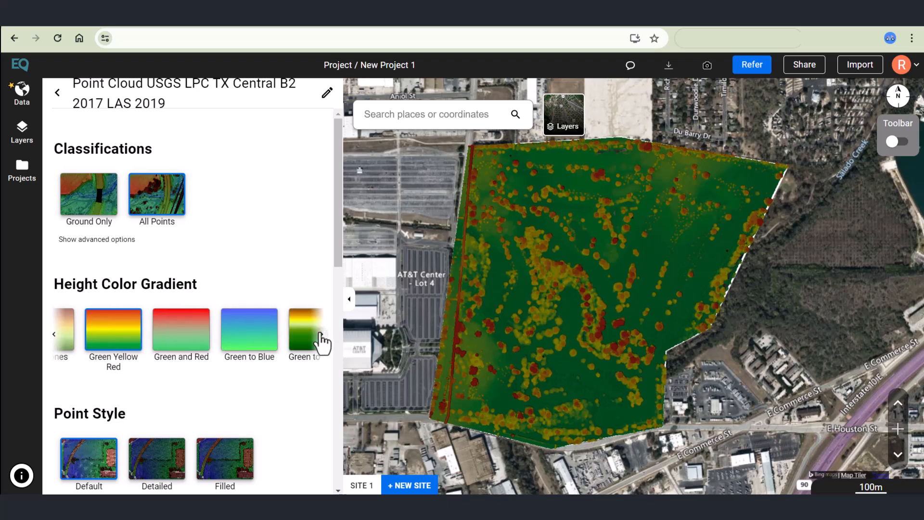
left_click(182, 339)
left_click(254, 342)
left_click(298, 341)
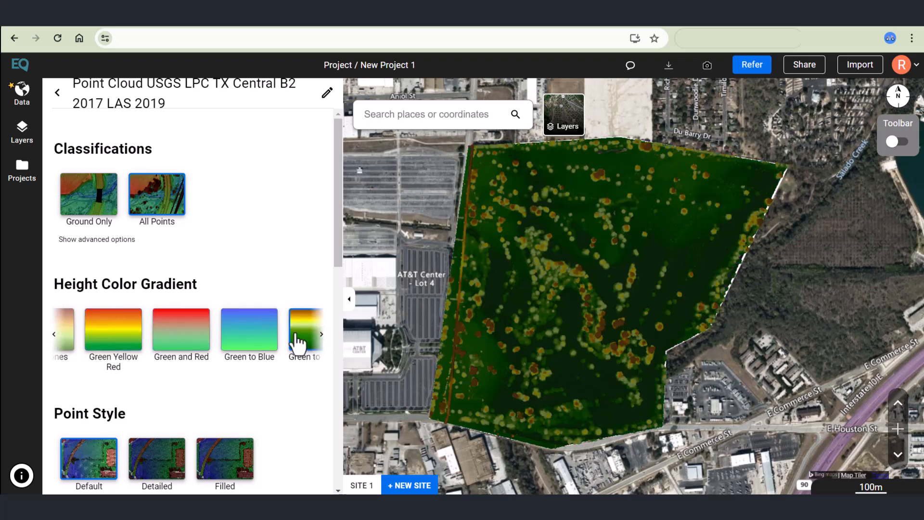
left_click(116, 345)
scroll(170, 415, "down", 2)
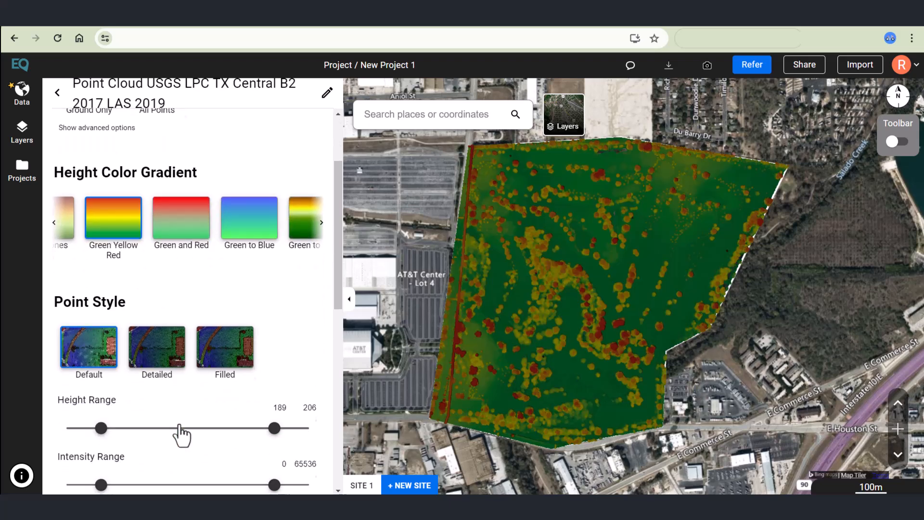
scroll(181, 432, "down", 3)
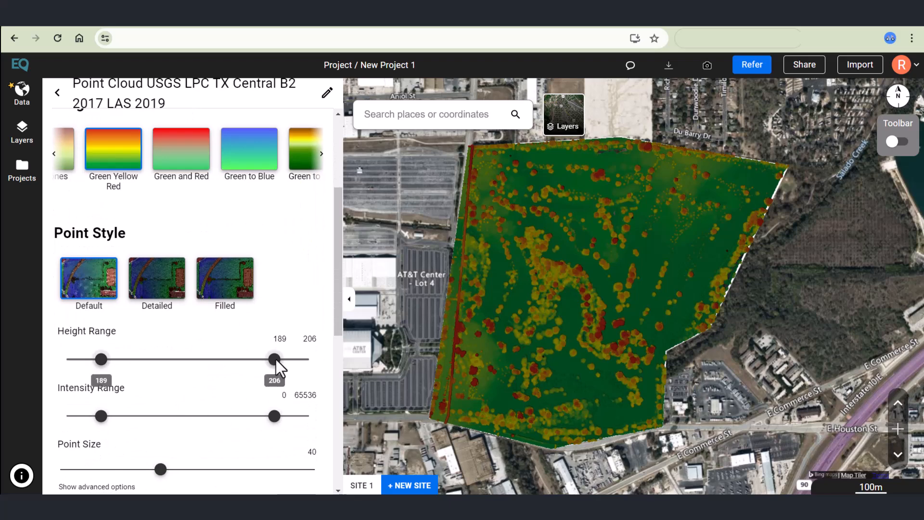
Step: Narrow the point cloud's height range to 186–197
left_click_drag(254, 362, 180, 361)
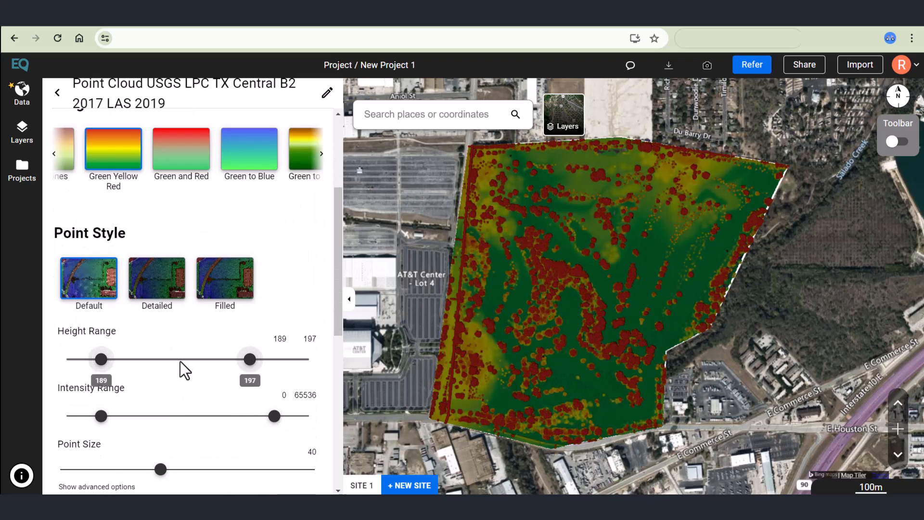
left_click_drag(101, 360, 75, 361)
scroll(186, 401, "down", 3)
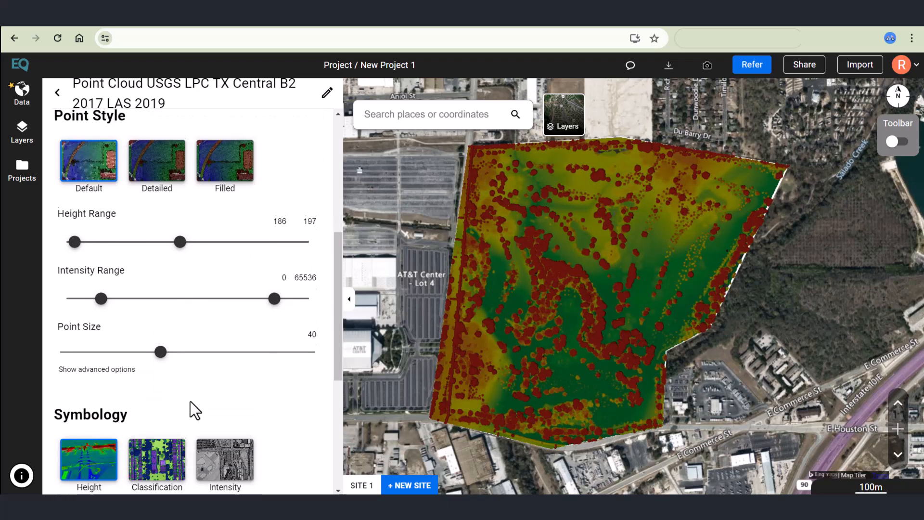
scroll(190, 401, "down", 1)
left_click(127, 307)
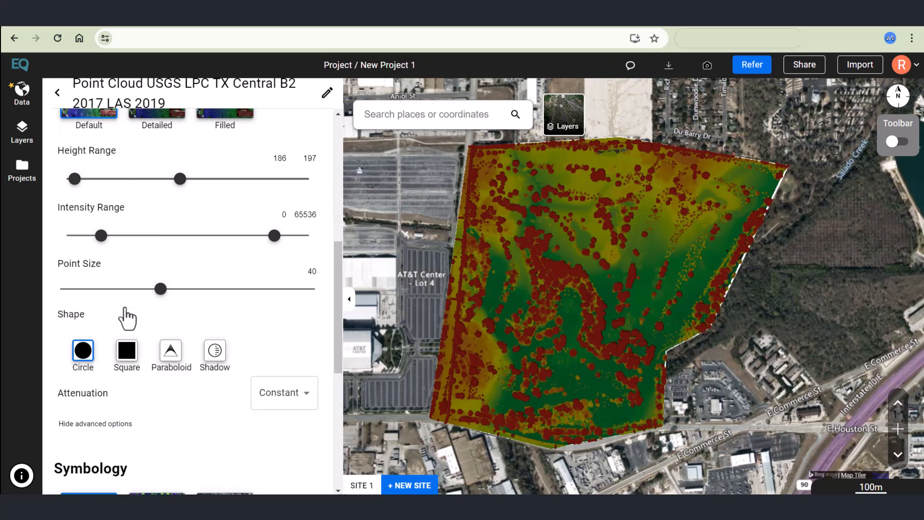
left_click(128, 362)
left_click(163, 357)
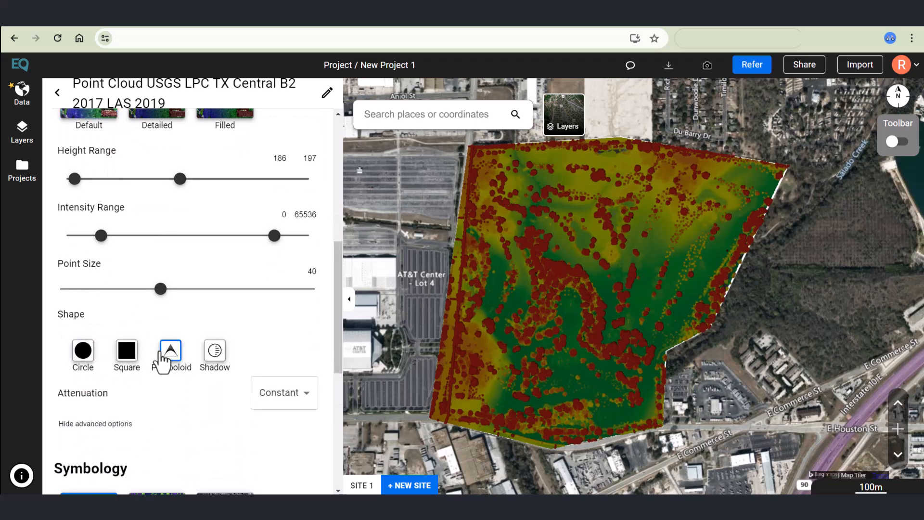
left_click(83, 350)
scroll(190, 411, "down", 5)
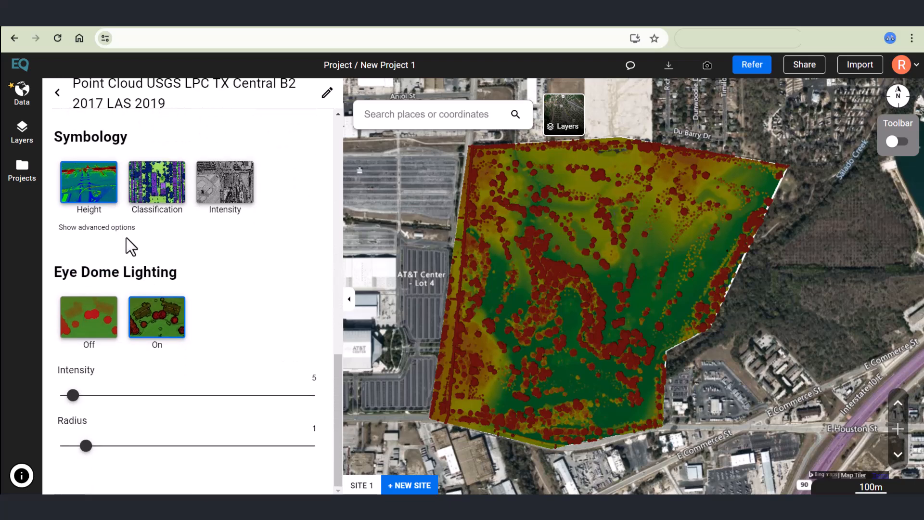
Step: Set colour weights Height 1 and Intensity 0, and eye dome lighting intensity to 20
left_click(120, 227)
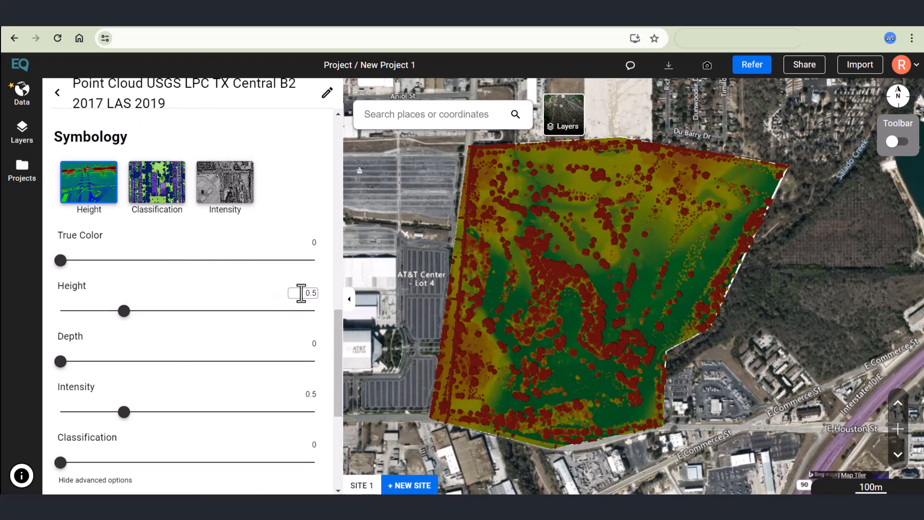
type("1")
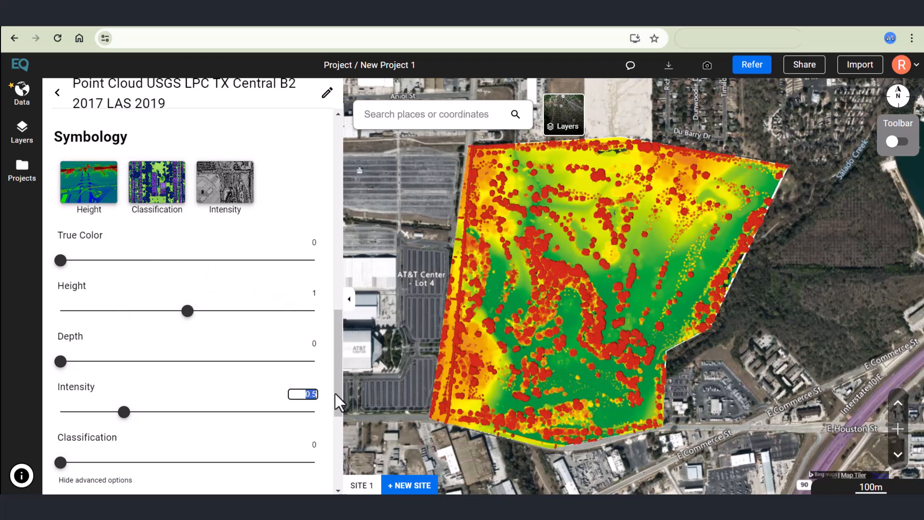
type("0")
scroll(243, 405, "down", 4)
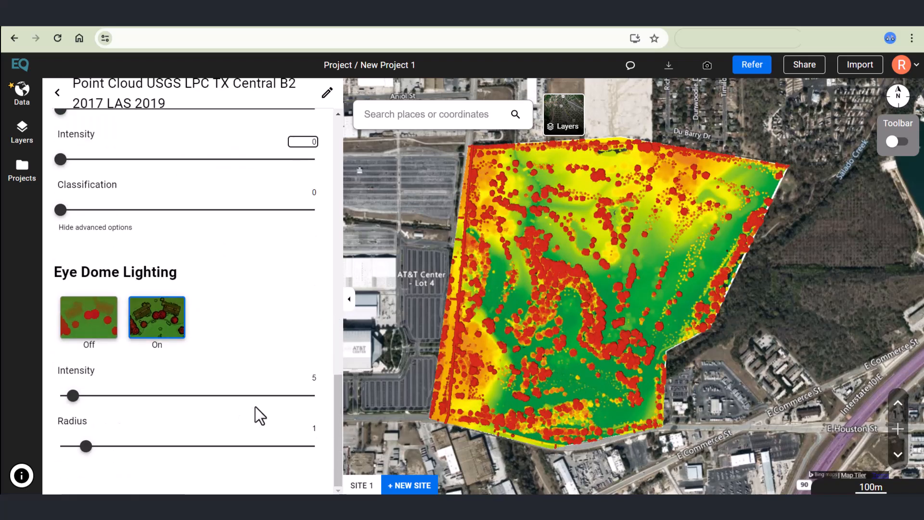
left_click(314, 378)
type("20")
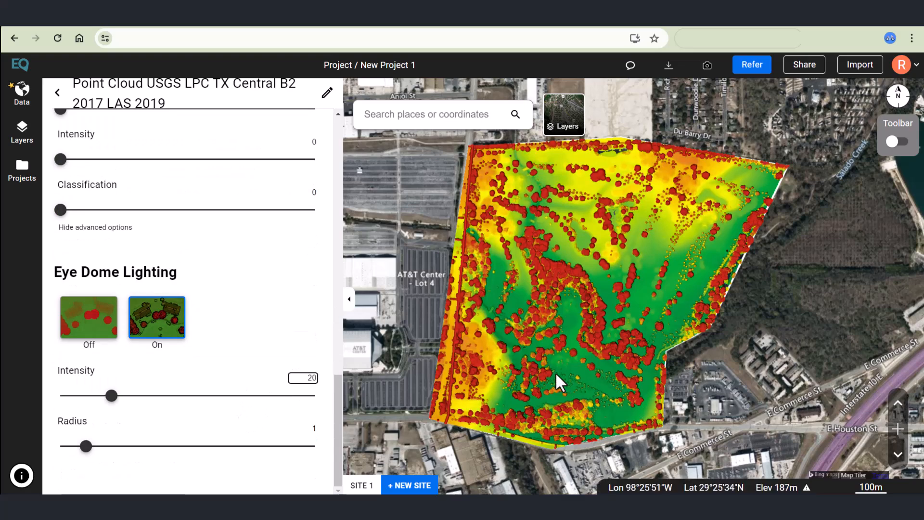
scroll(555, 372, "up", 2)
scroll(558, 390, "up", 1)
Step: Tilt and pan the map to frame the wooded part of the point cloud in 3D
mouse_move(559, 362)
left_mouse_down()
mouse_move(559, 344)
mouse_move(559, 389)
left_mouse_up()
scroll(558, 398, "up", 1)
scroll(586, 378, "up", 1)
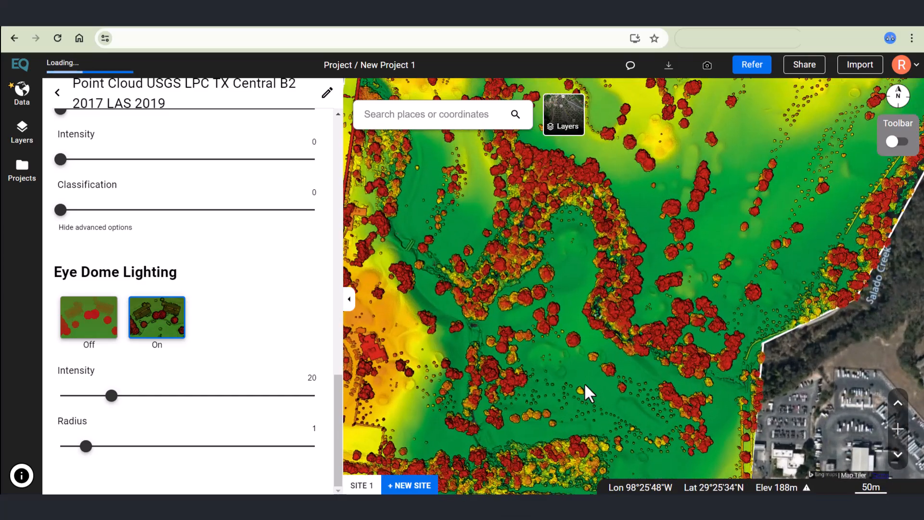
scroll(571, 395, "up", 1)
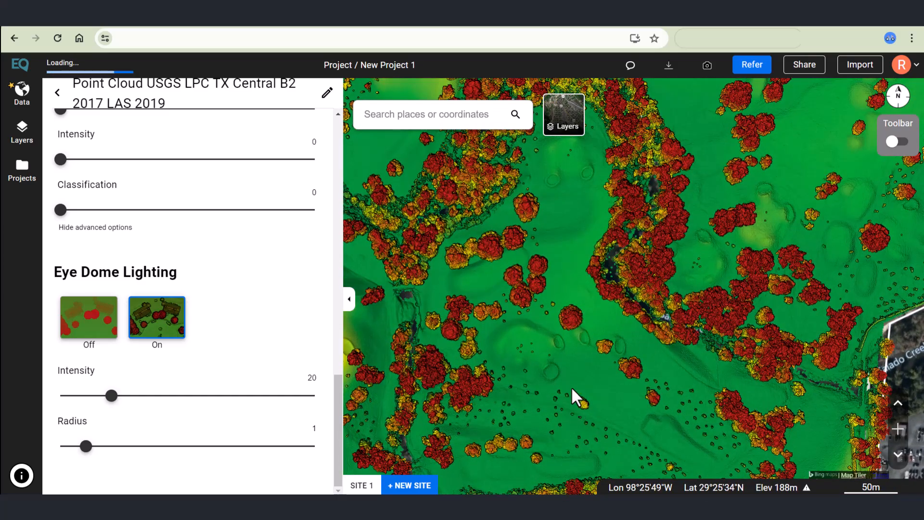
left_click_drag(572, 401, 571, 354)
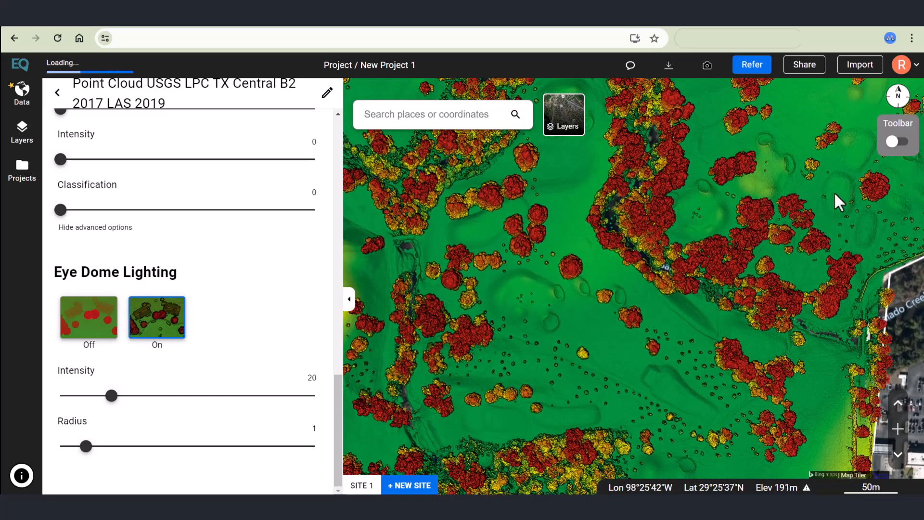
Step: Draw a Cross Section line from the trees across the fairway and view its elevation profile
left_click(896, 144)
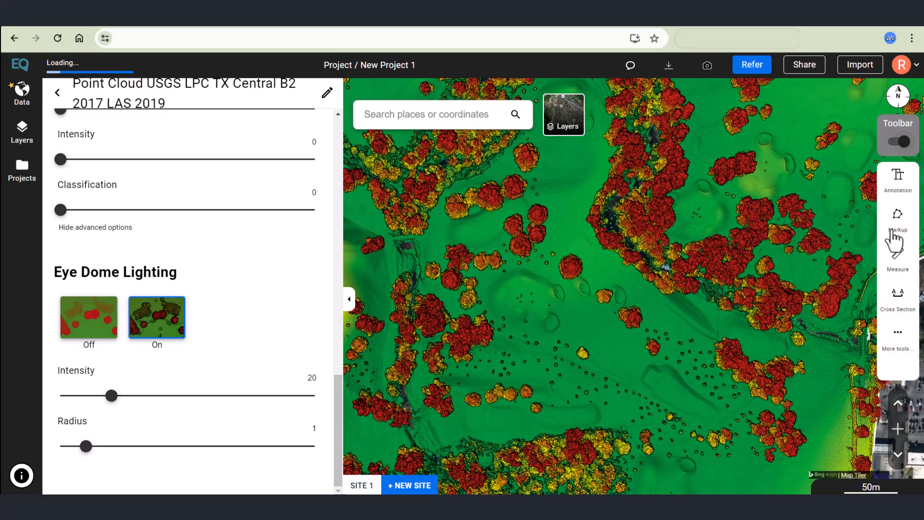
left_click(899, 298)
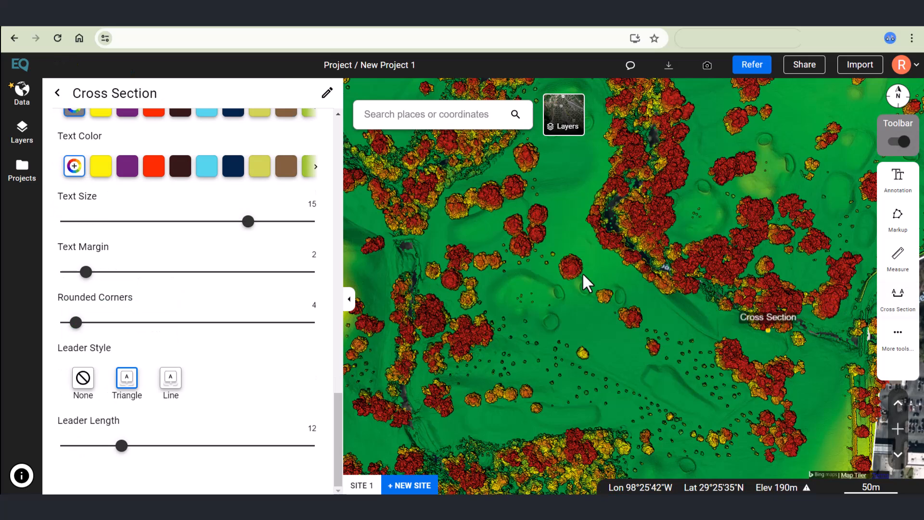
left_click(566, 200)
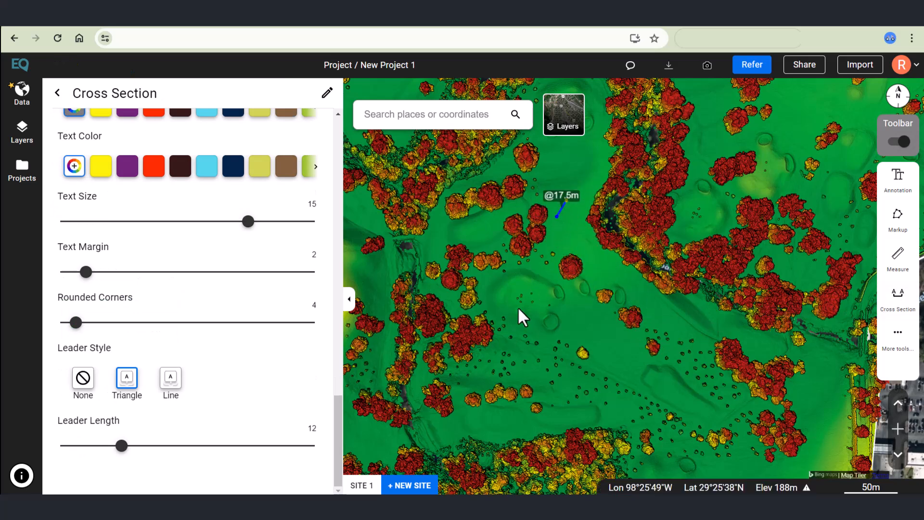
left_click(499, 365)
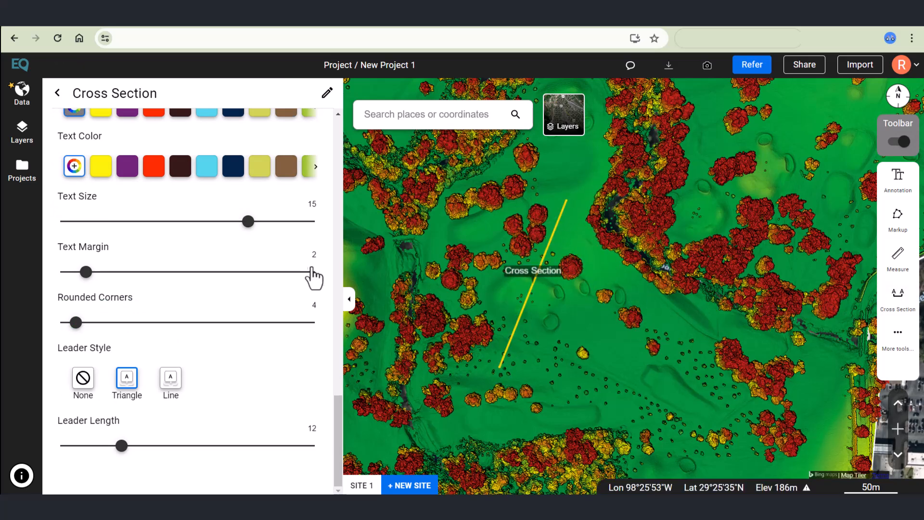
scroll(222, 308, "up", 1)
scroll(234, 327, "up", 5)
scroll(247, 297, "up", 5)
scroll(249, 299, "up", 3)
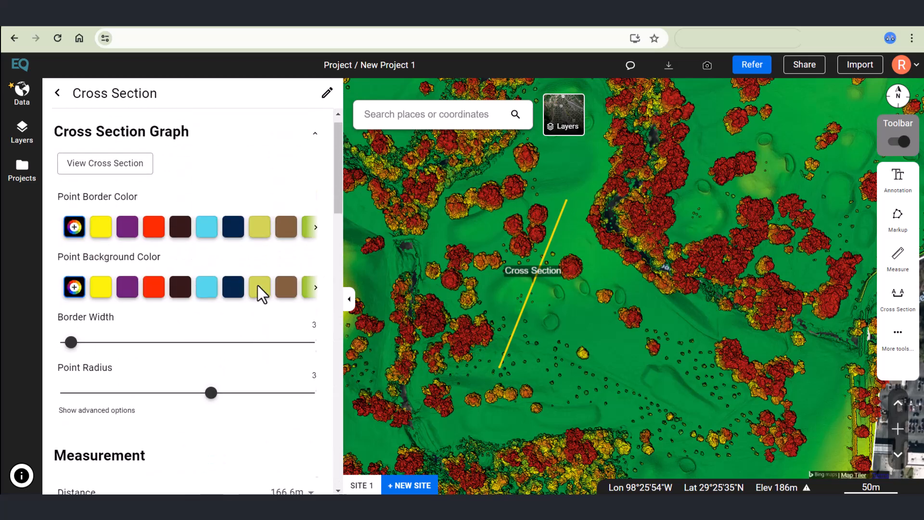
left_click(118, 197)
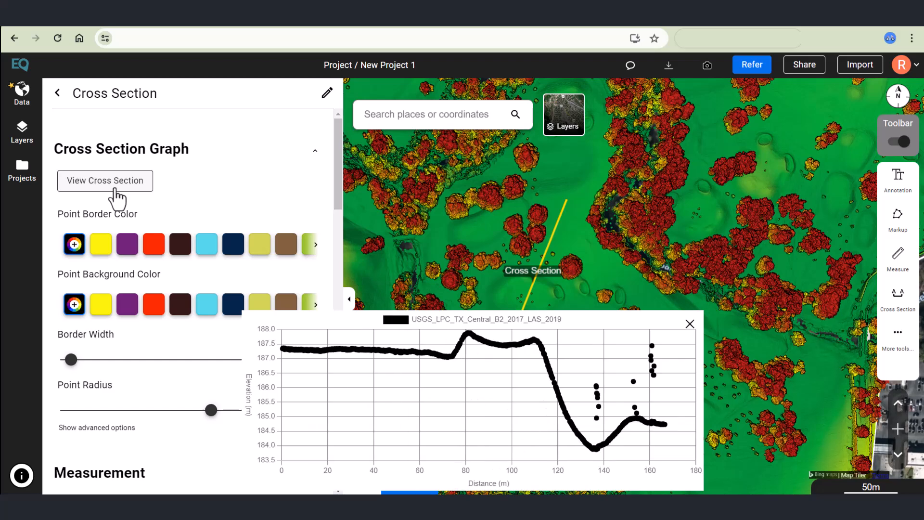
Step: Close the profile graph and download the Point Cloud layer as a LAZ file
left_click(690, 324)
left_click(56, 102)
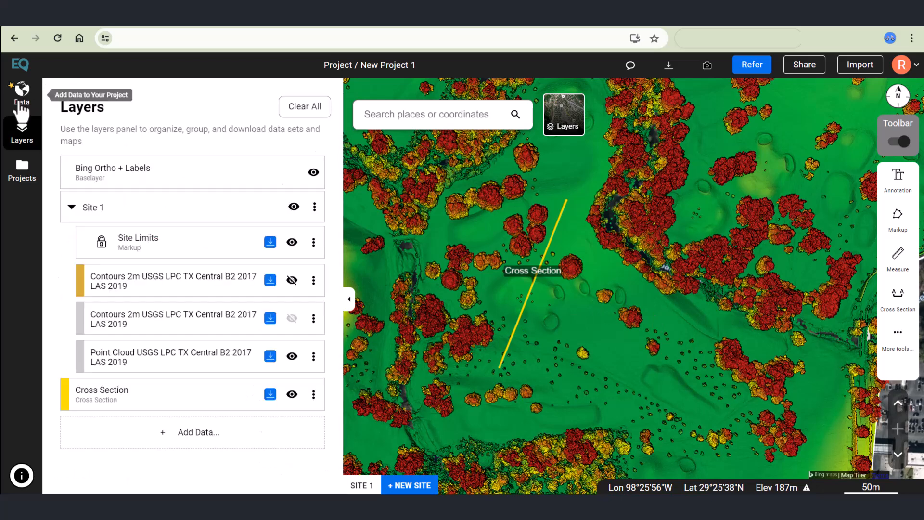
left_click(271, 356)
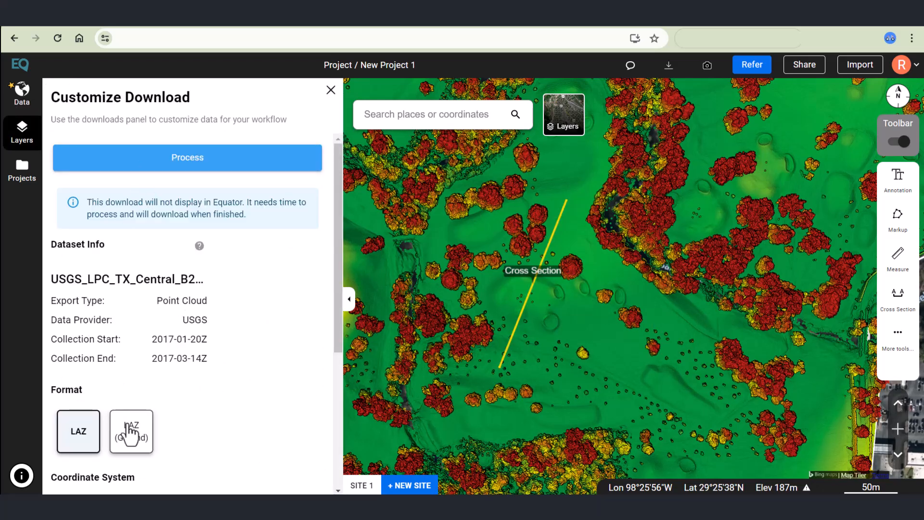
scroll(244, 418, "down", 4)
scroll(244, 418, "up", 3)
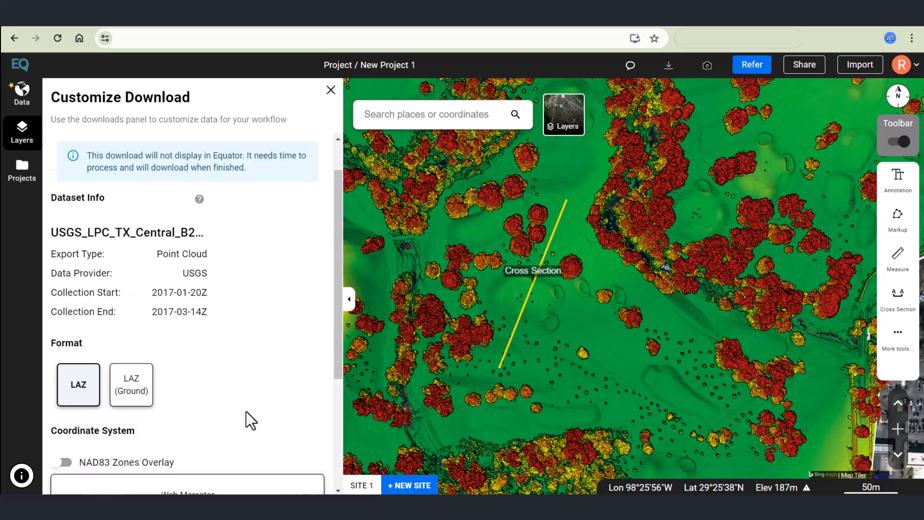
scroll(246, 419, "up", 1)
left_click(208, 165)
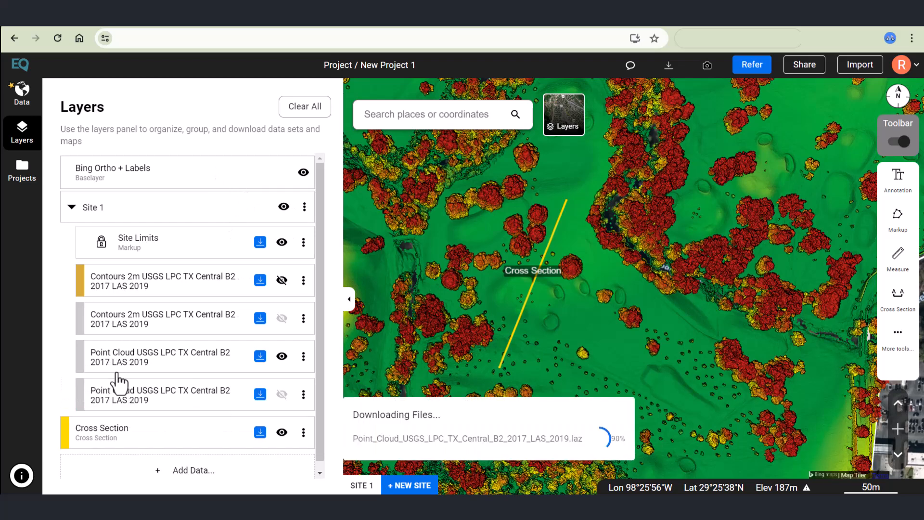
scroll(599, 289, "down", 3)
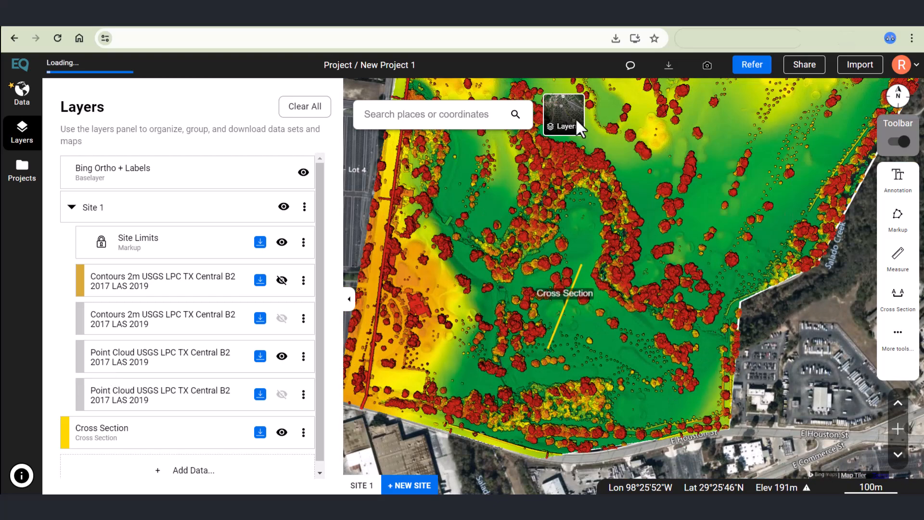
scroll(575, 190, "down", 3)
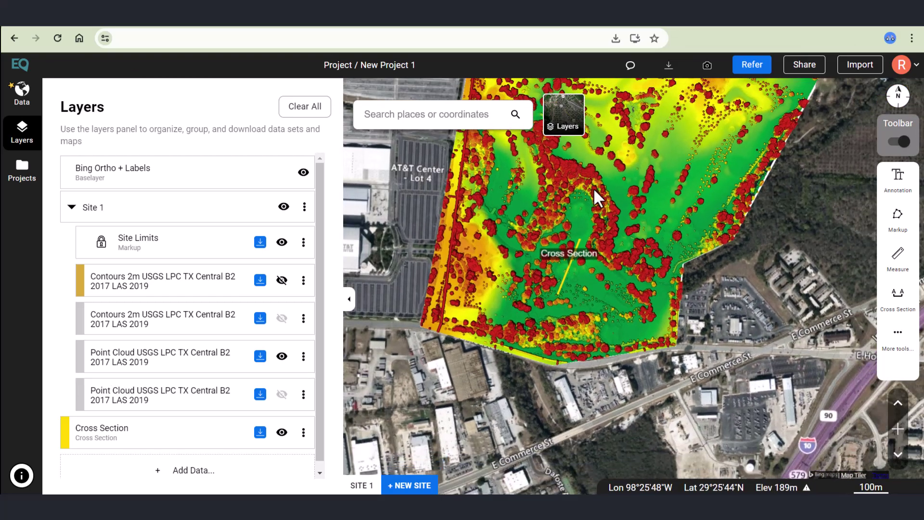
left_click_drag(593, 187, 593, 242)
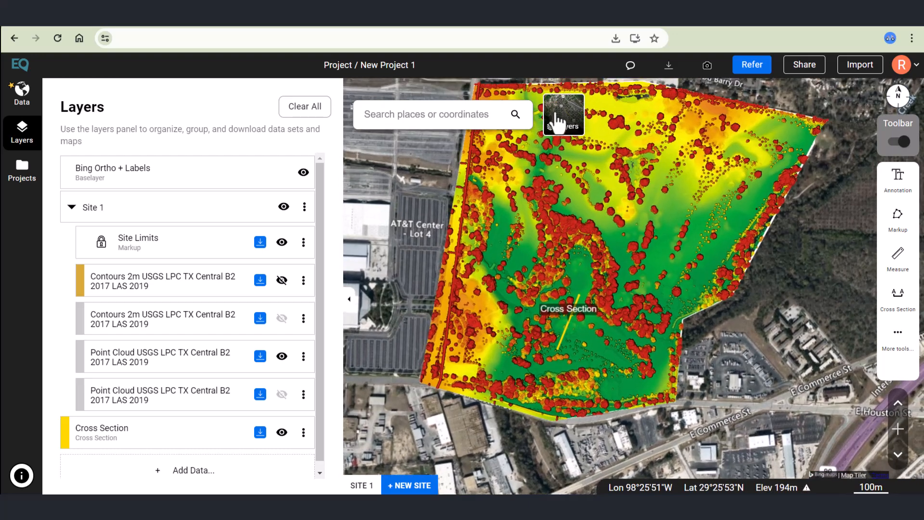
left_click(559, 114)
left_click(615, 112)
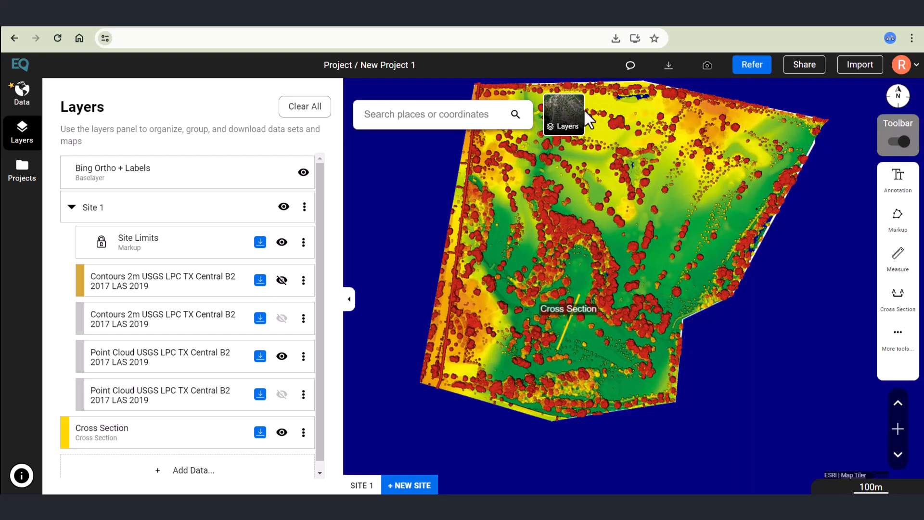
left_click(660, 121)
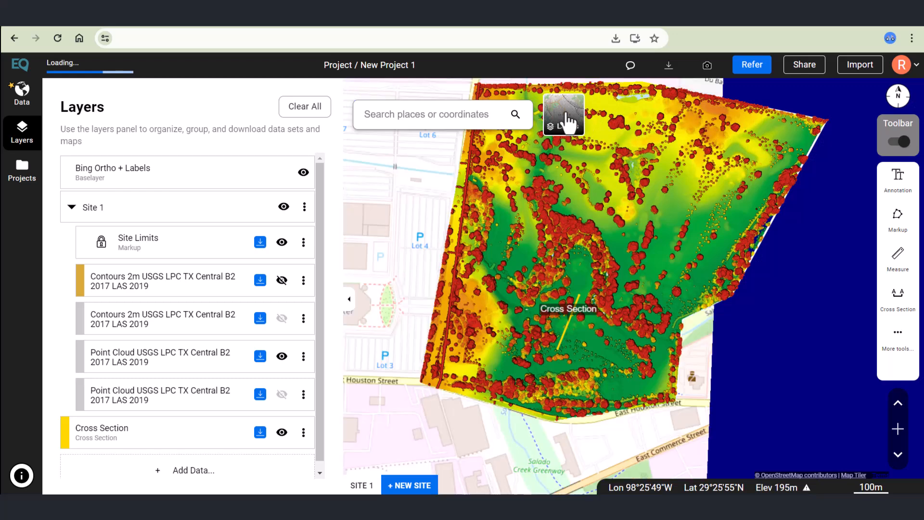
left_click(561, 118)
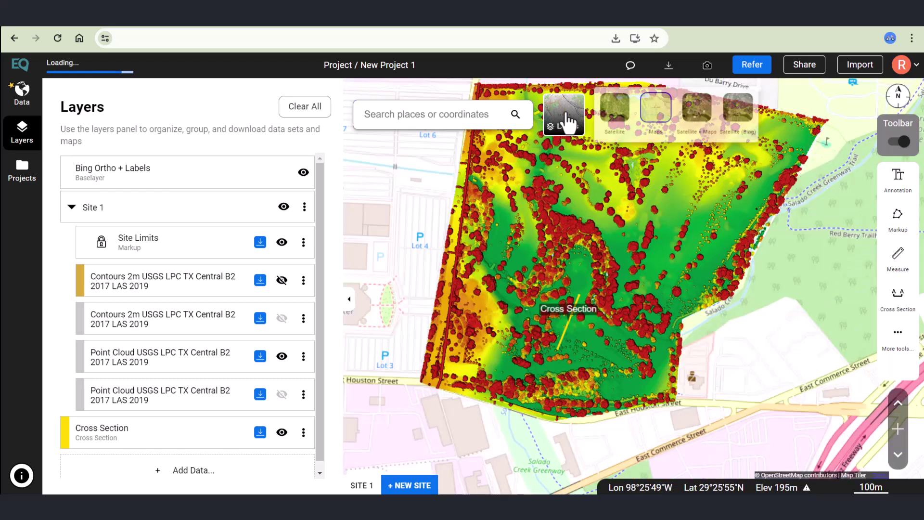
left_click(740, 110)
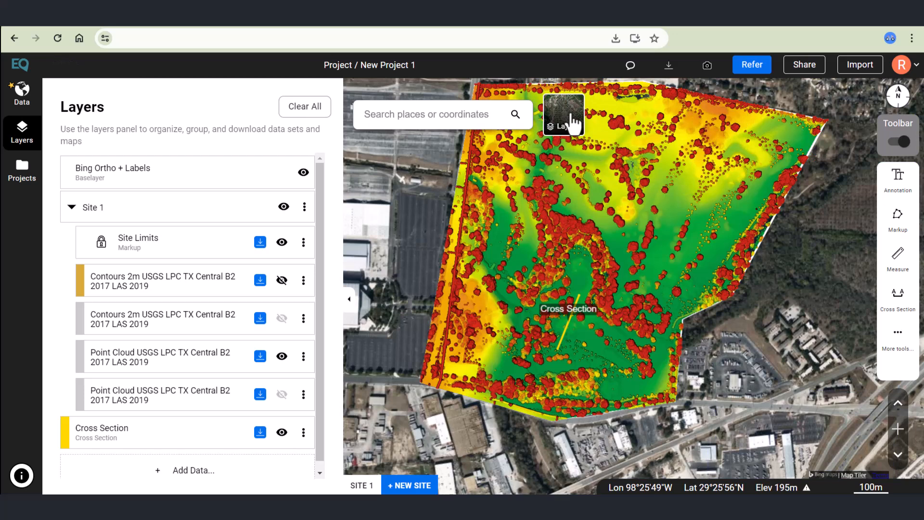
Step: Hide the cross section, point cloud and site limits to view the bare imagery
left_click(282, 432)
left_click(281, 356)
left_click(282, 242)
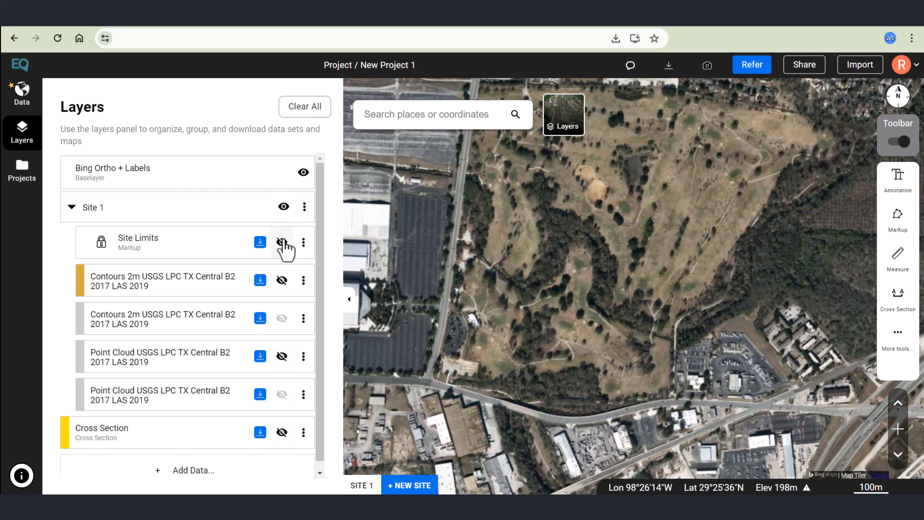
Step: Show the site boundary with 2m contours, the point cloud and the cross section again
left_click(282, 242)
left_click(281, 357)
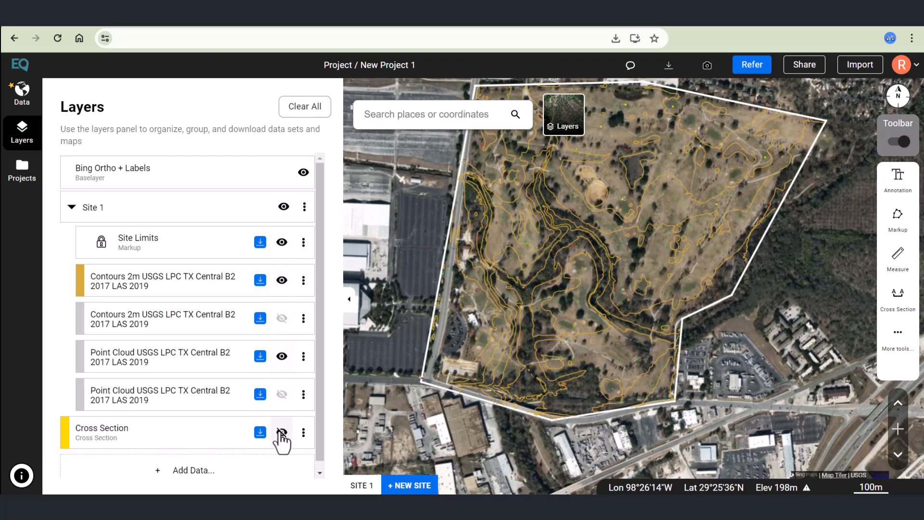
left_click(281, 433)
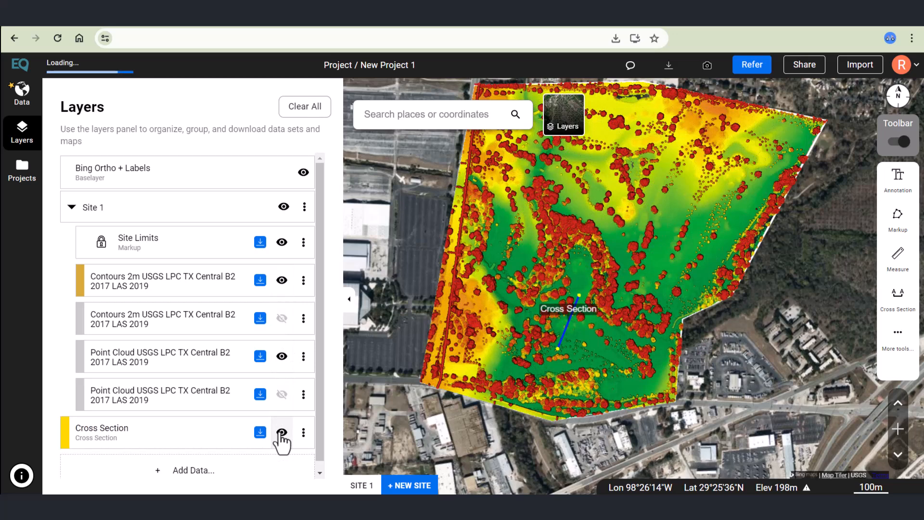
Step: Go to the Equator User Guide and bring up the contact form for sending a message
left_click(21, 475)
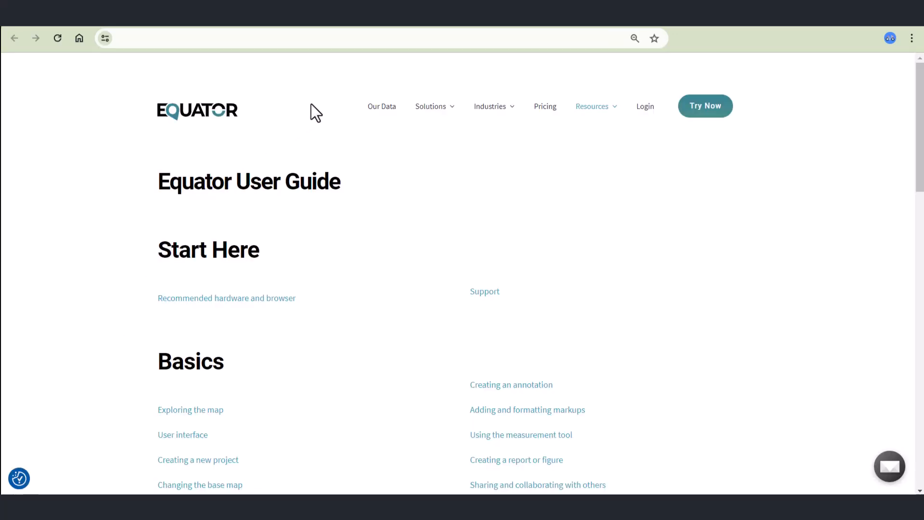
left_click(893, 471)
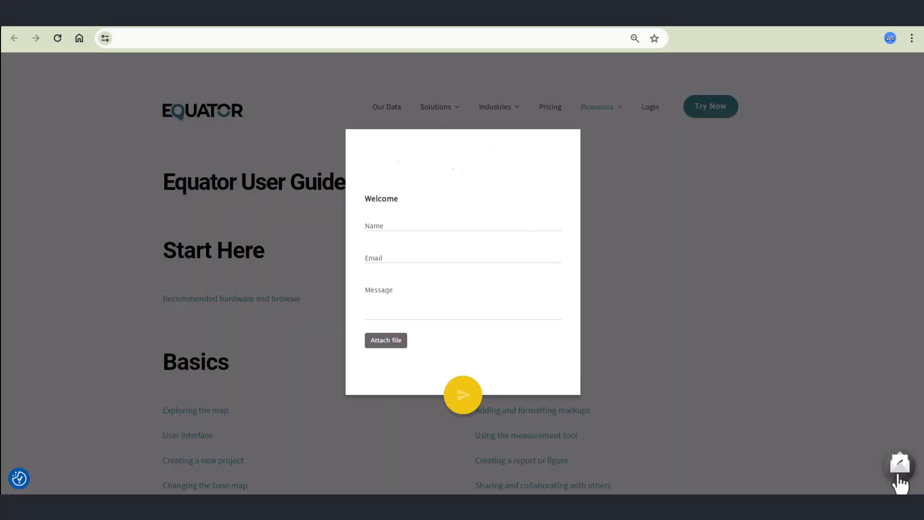